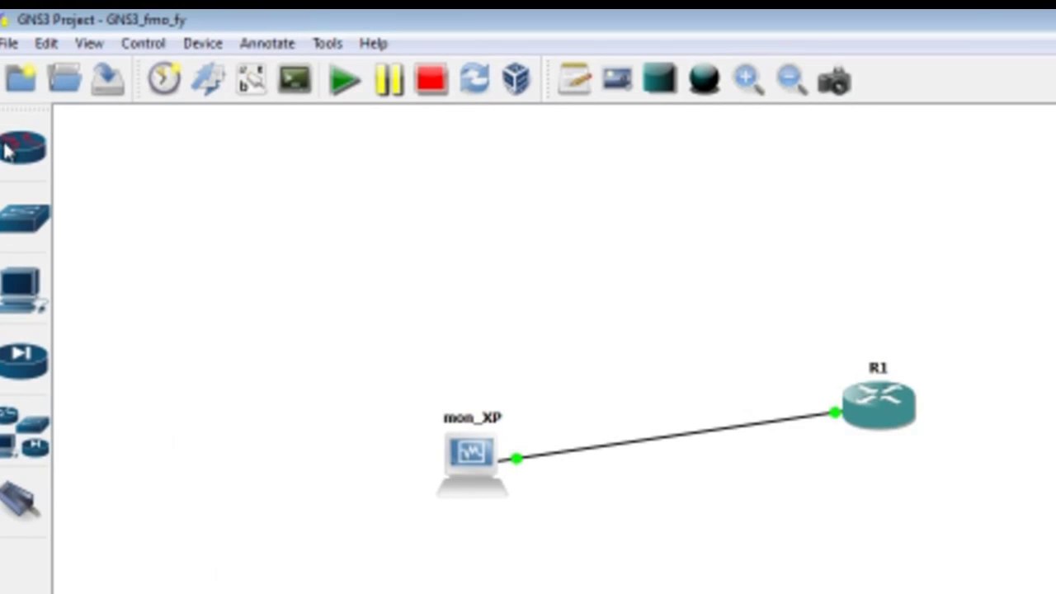
- Add a c7200 router to the topology above mon_XP and R1, and start it
click(18, 152)
drag(113, 236, 614, 257)
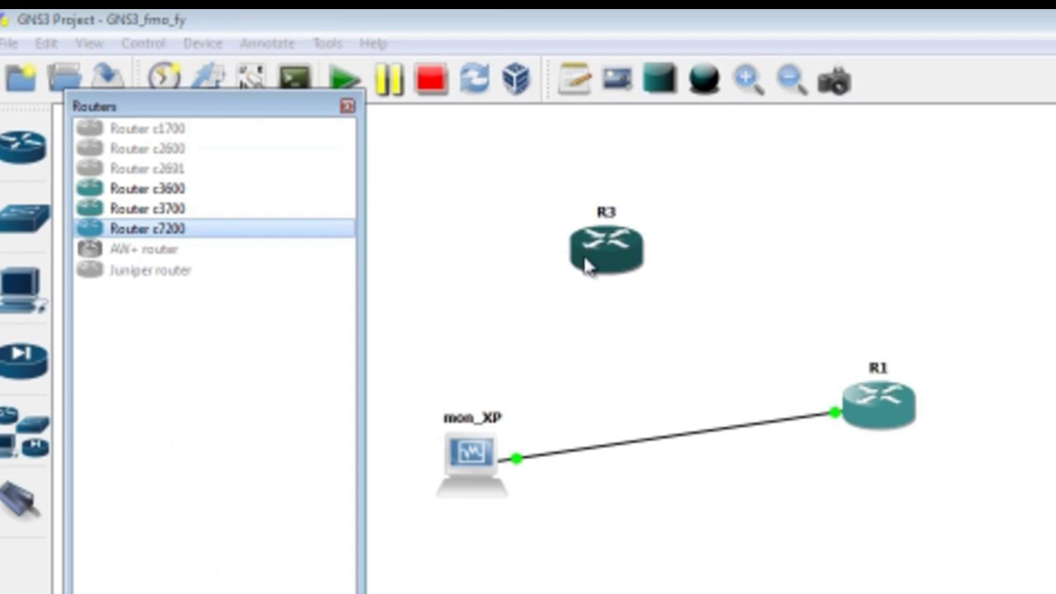
click(347, 108)
right_click(620, 244)
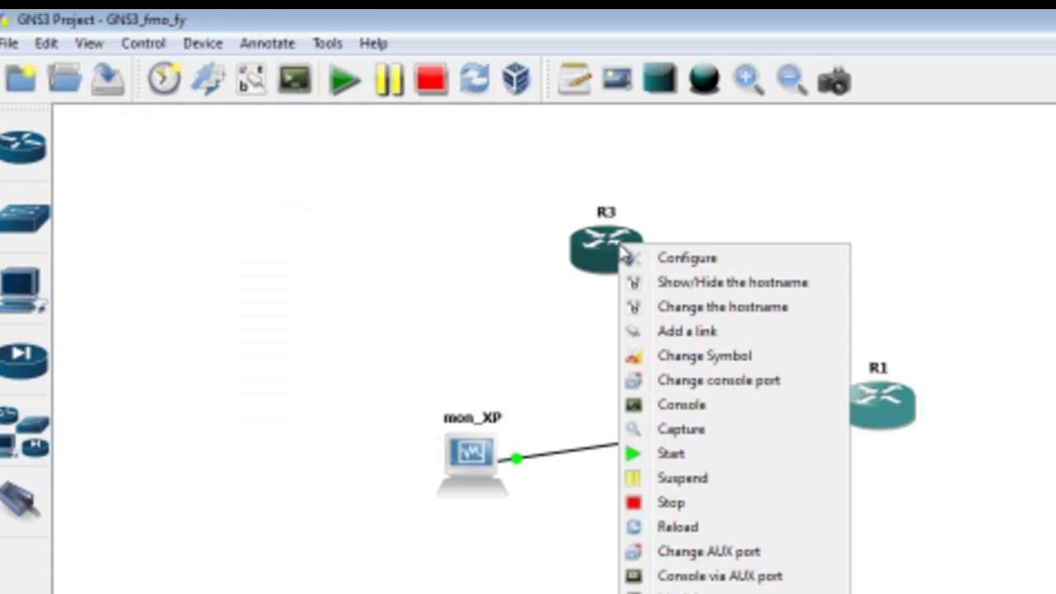
click(733, 459)
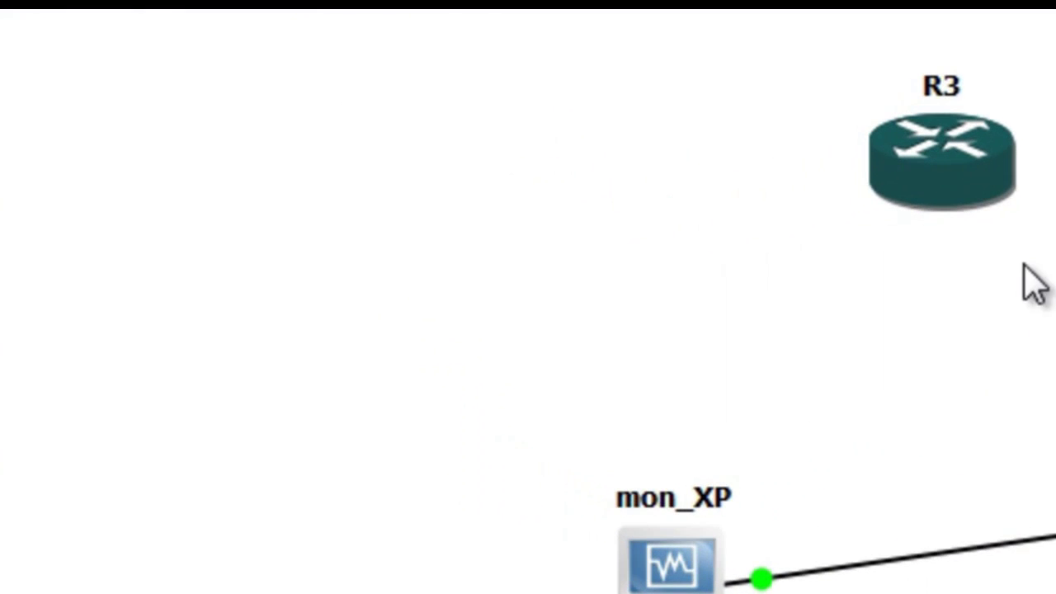
- Open the console of router R3 and list its flash contents with sh flash
right_click(1007, 158)
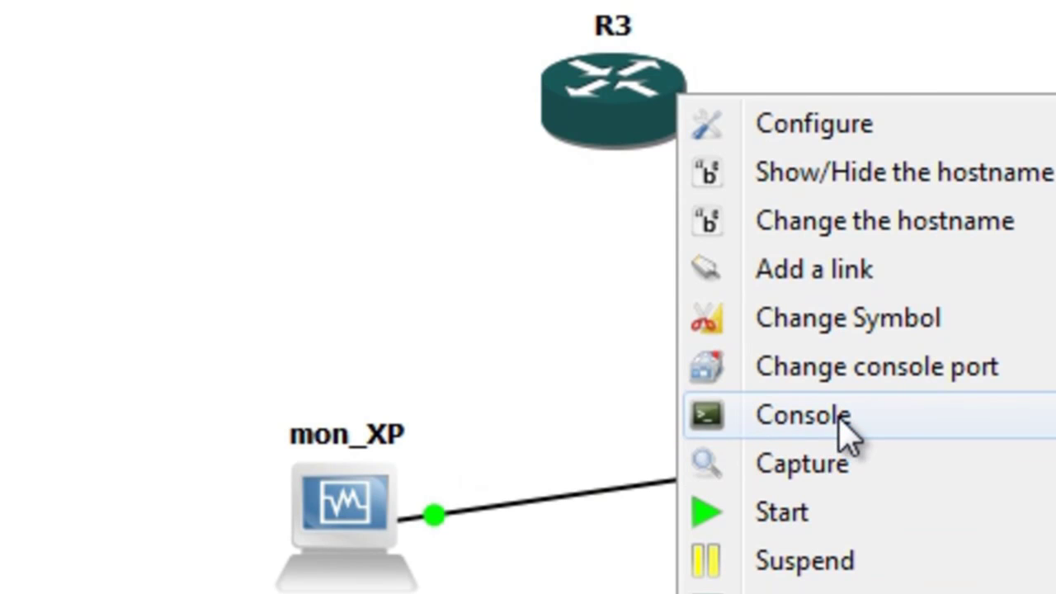
click(843, 424)
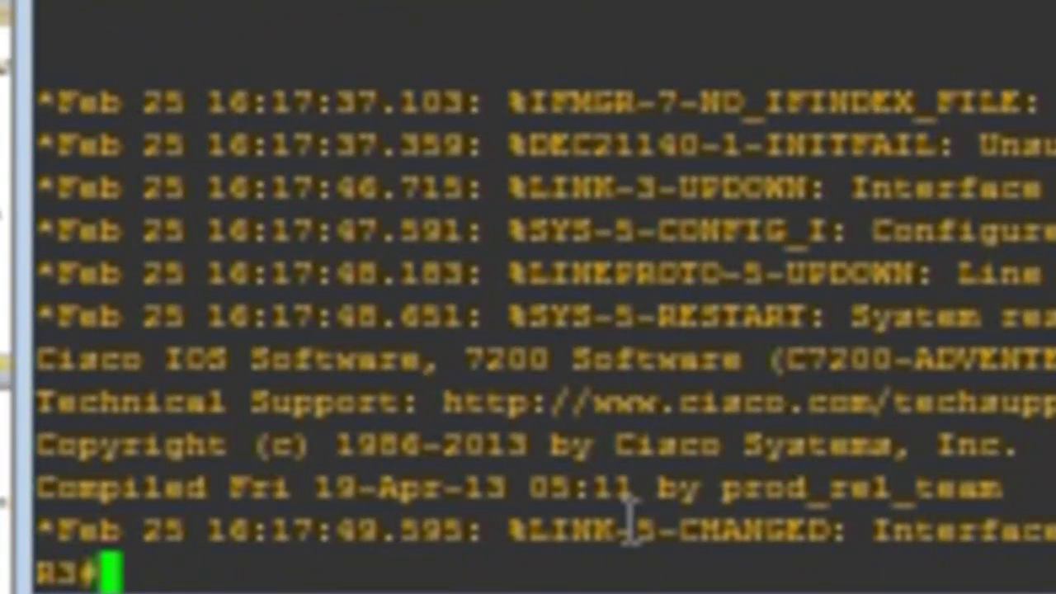
text(sh )
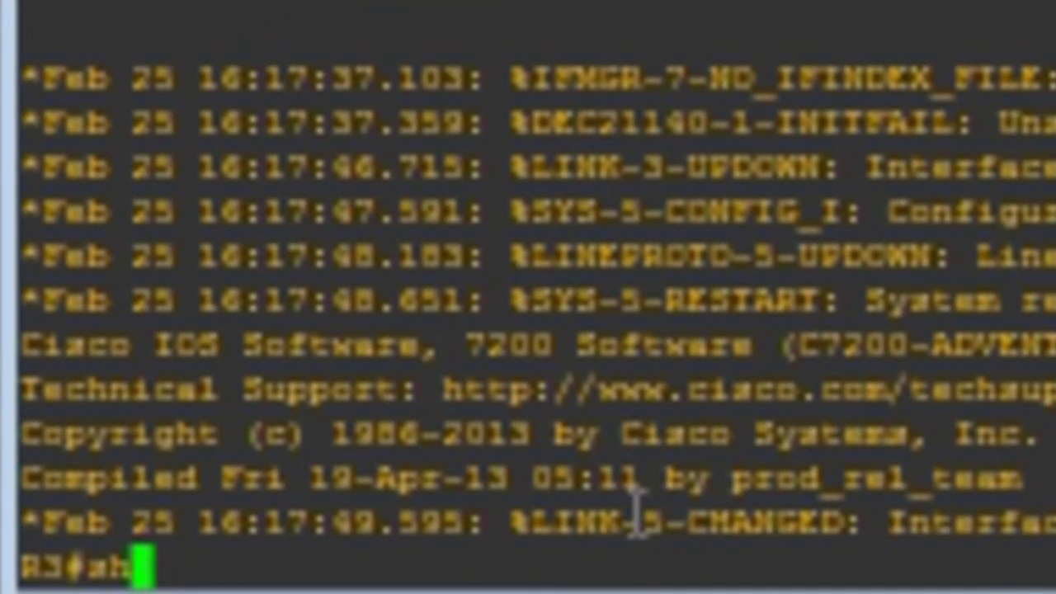
text(fl)
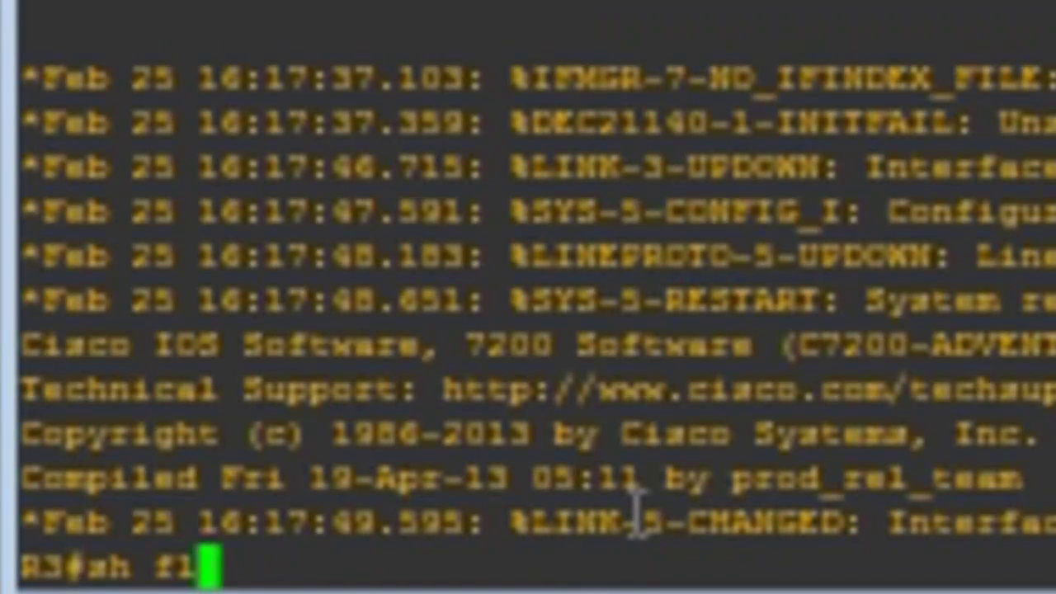
text(ash)
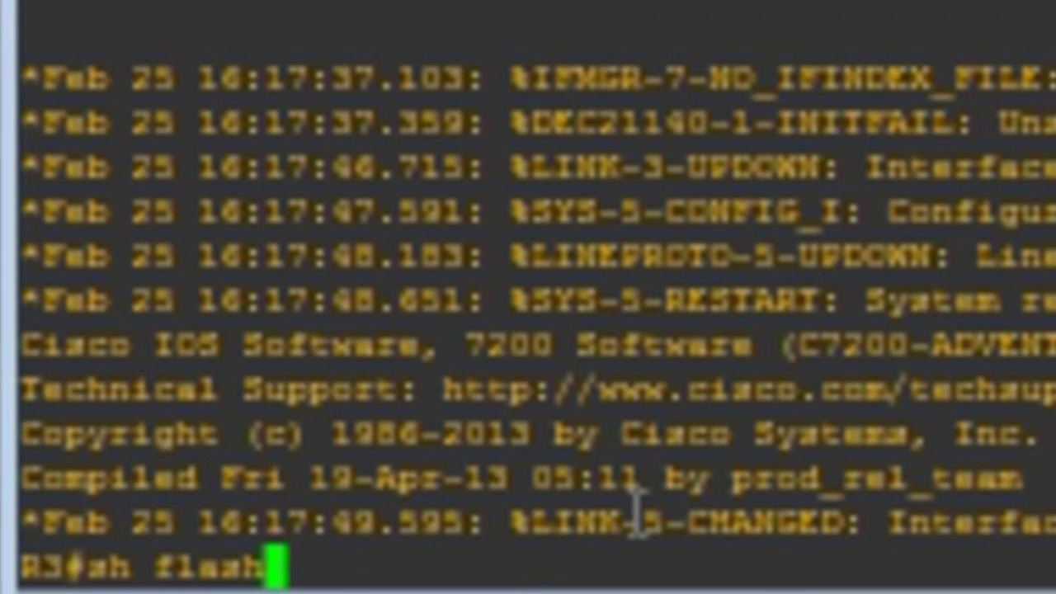
key(Tab)
key(Return)
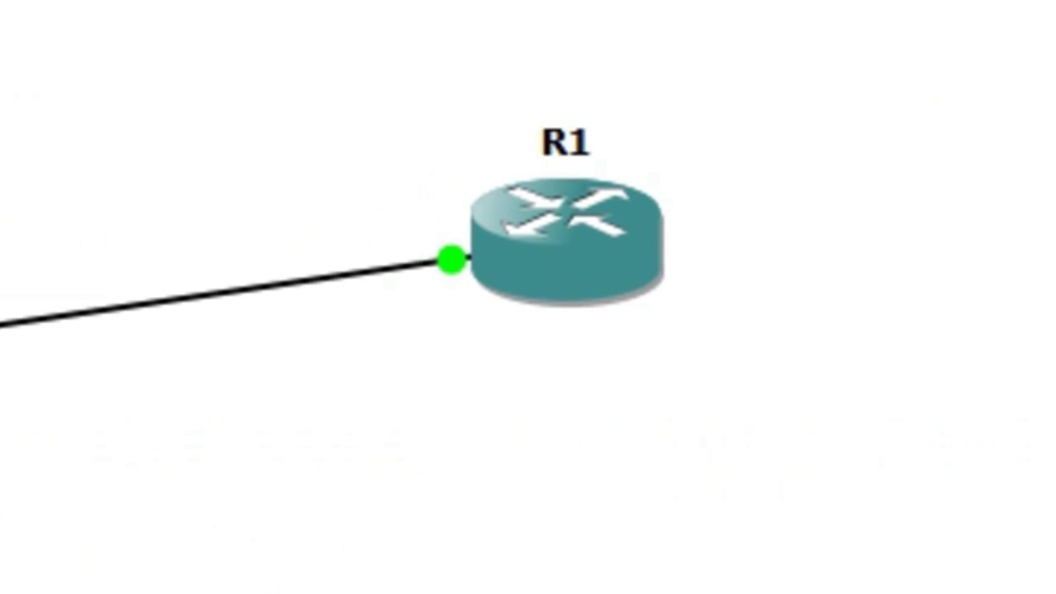
- Delete router R3 from the topology
right_click(126, 43)
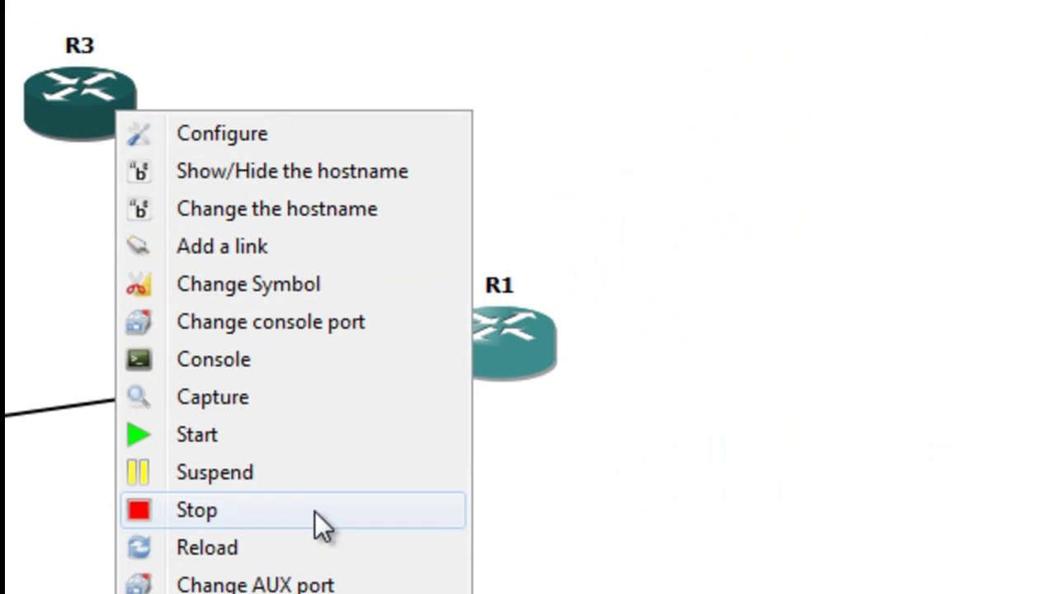
click(110, 21)
right_click(105, 91)
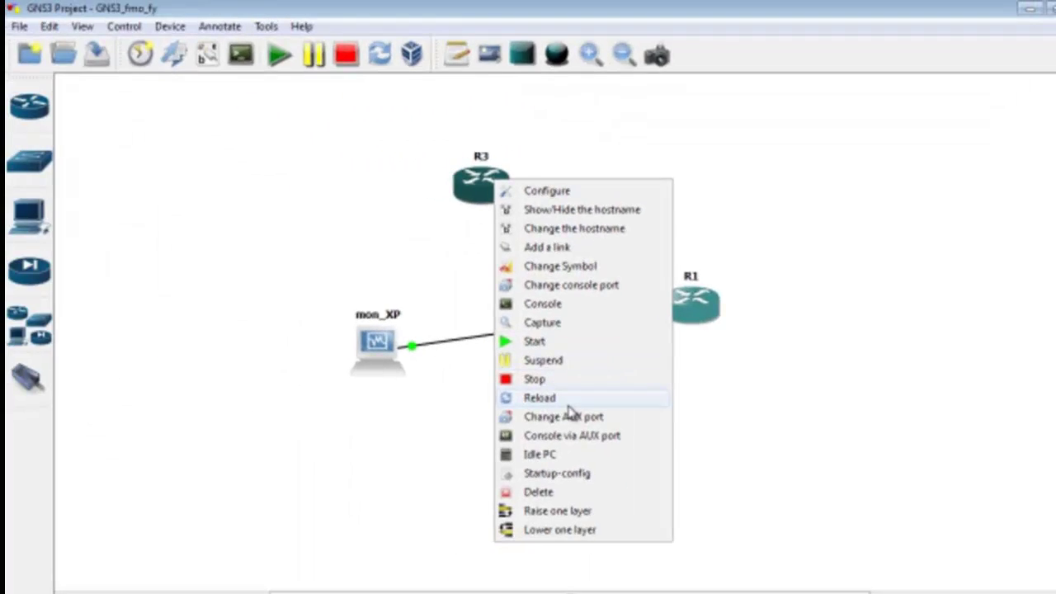
click(577, 546)
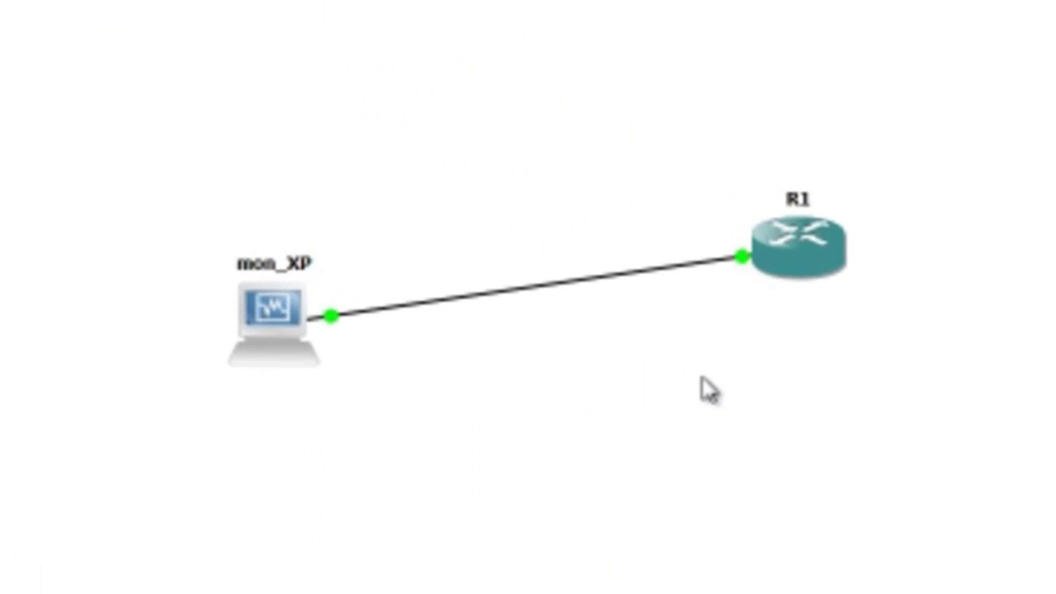
- Open the console of router R1 and list its flash contents with sh flash:
right_click(777, 235)
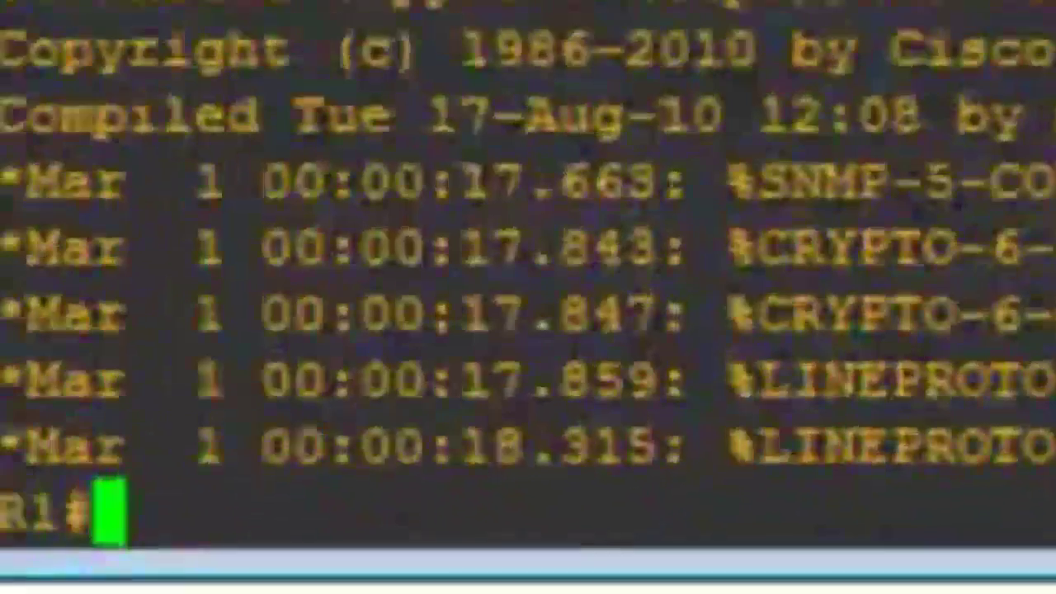
text(sh )
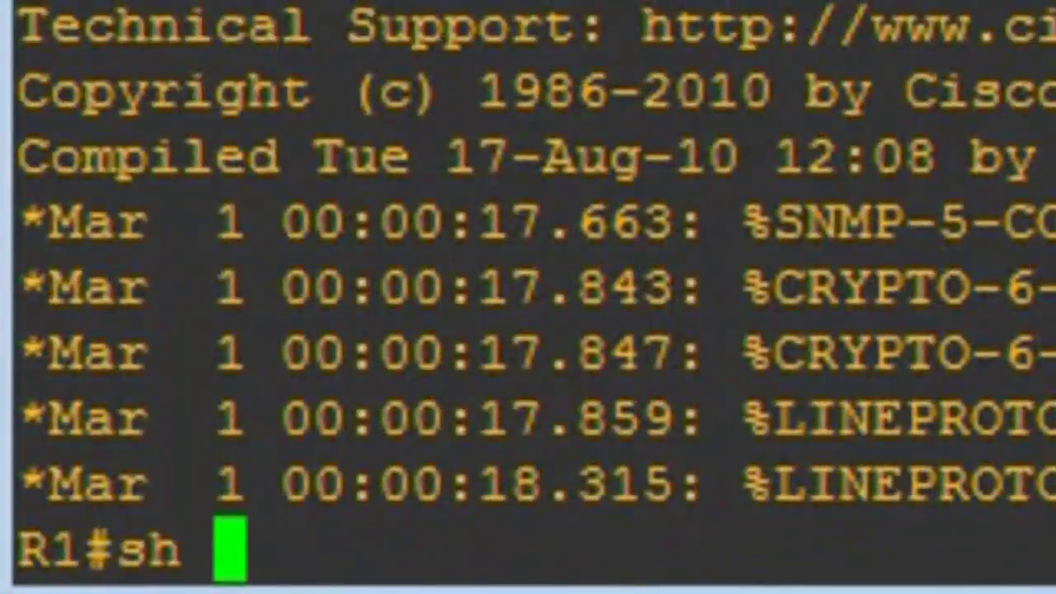
text(fash)
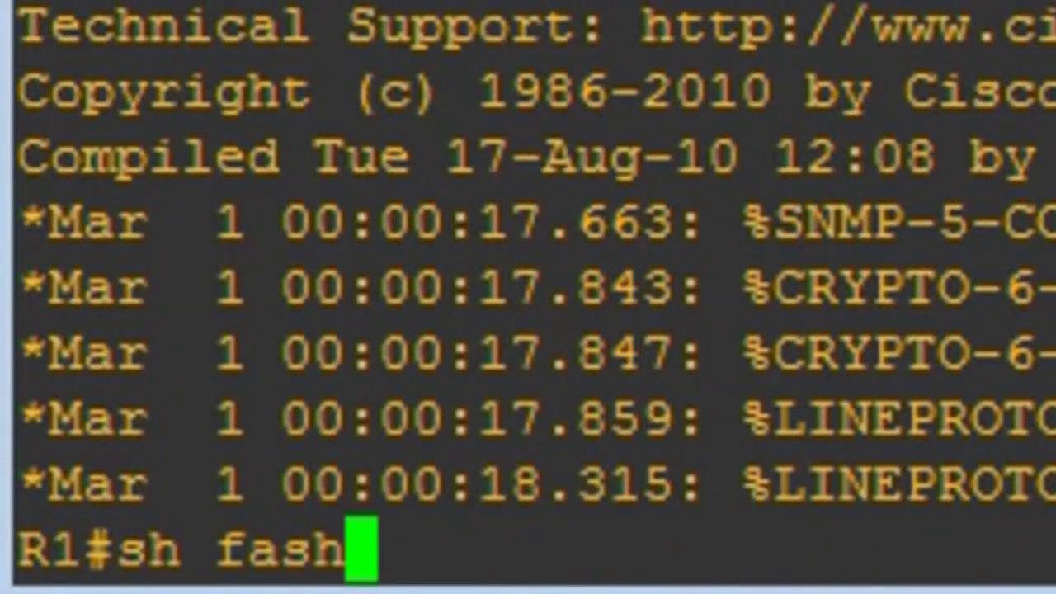
key(Return)
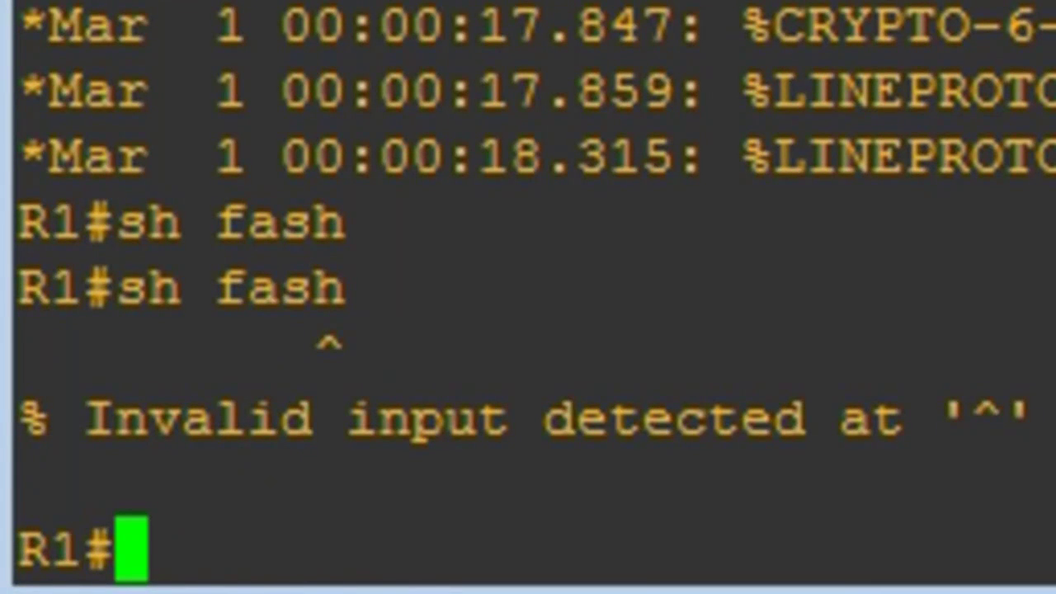
key(Up)
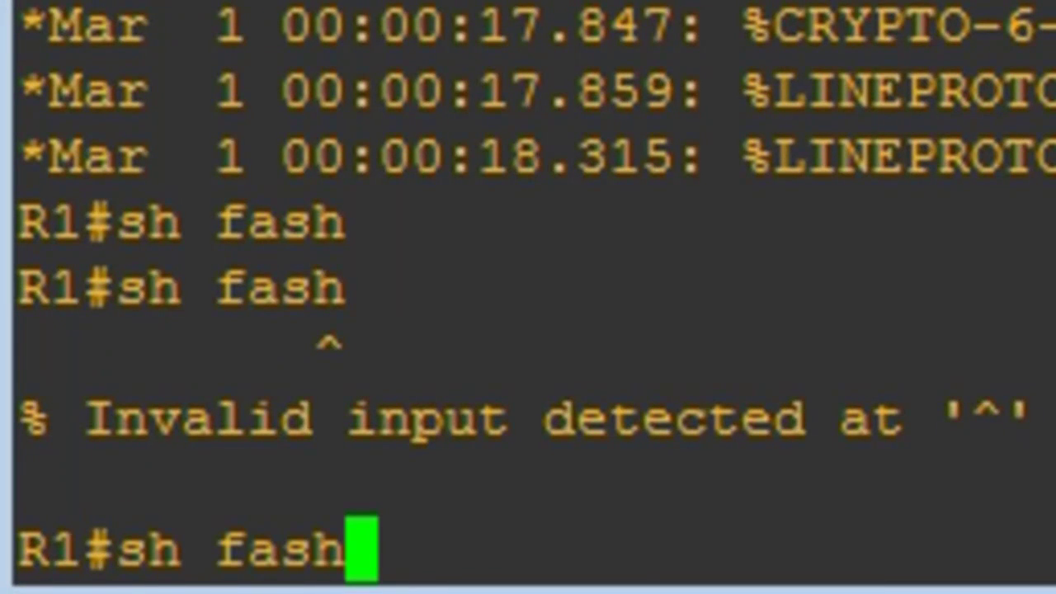
key(BackSpace)
key(BackSpace)
key(BackSpace)
text(lash)
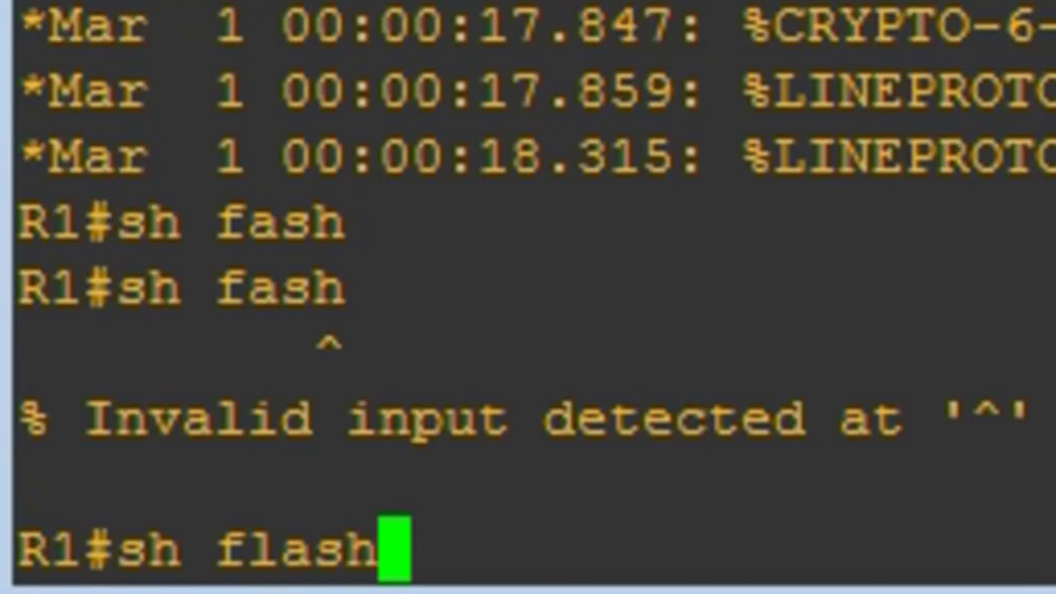
key(Tab)
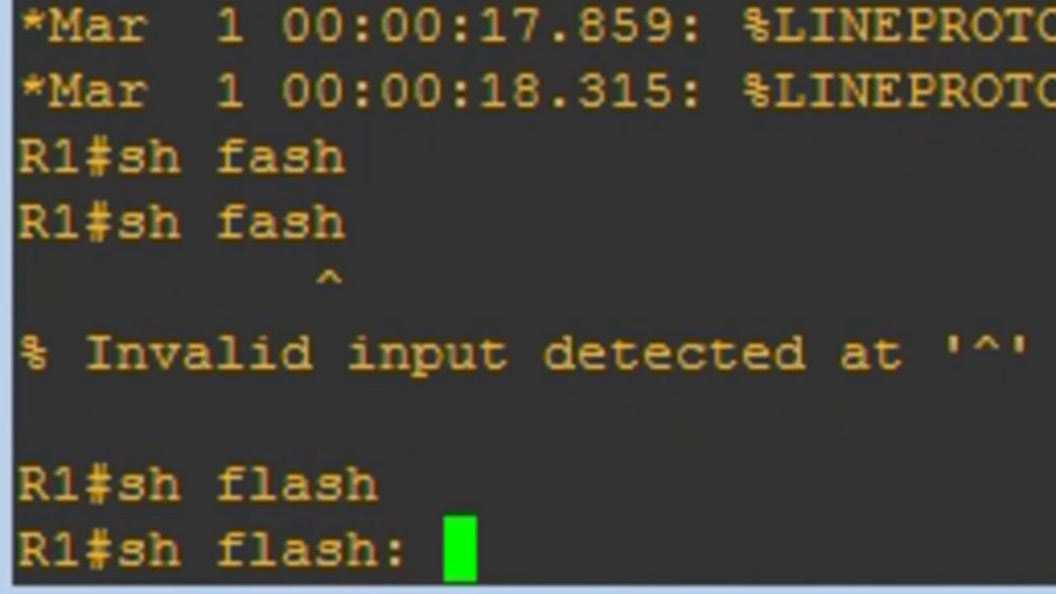
key(Return)
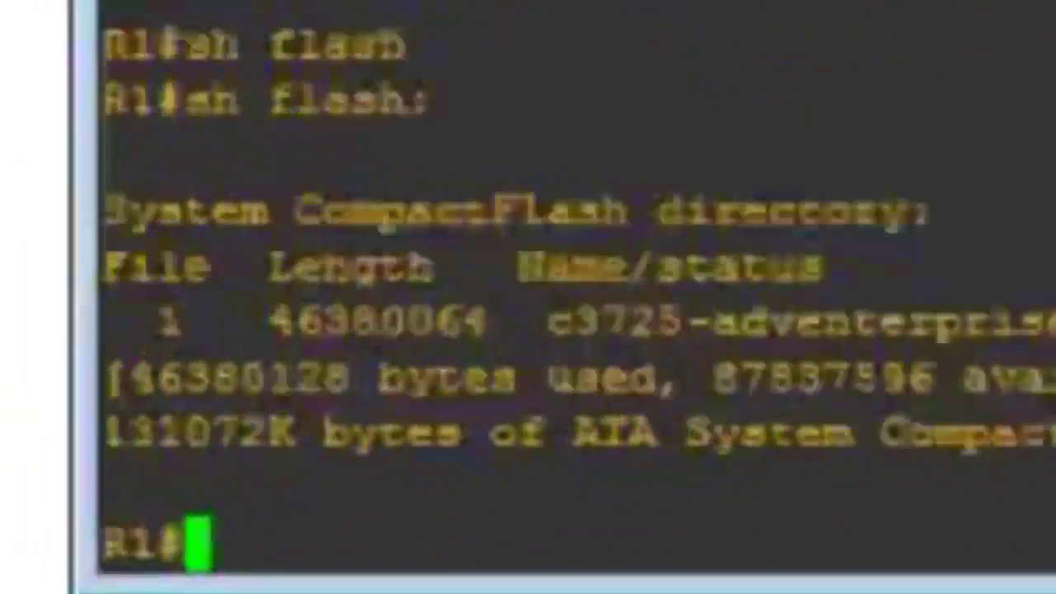
- Enter global configuration mode on R1 with conf t and open interface f0/0 for configuration
text(conf t)
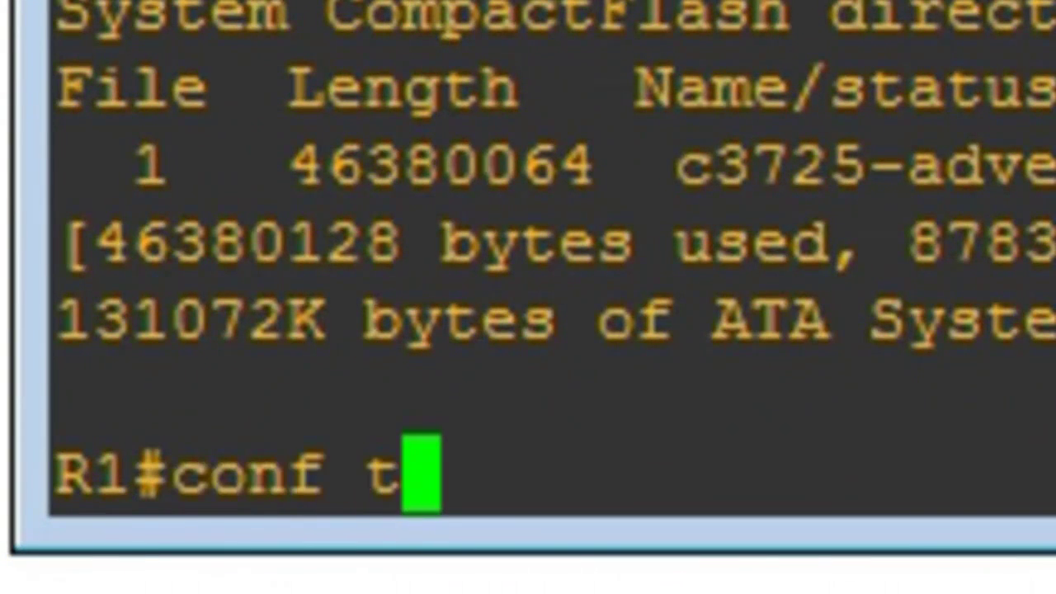
key(Return)
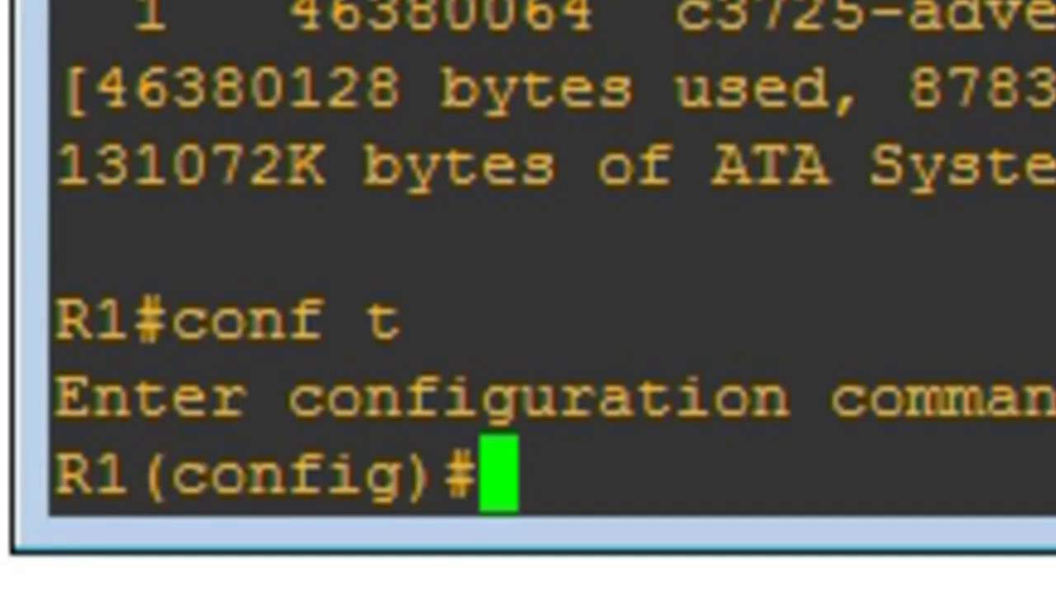
text(inter )
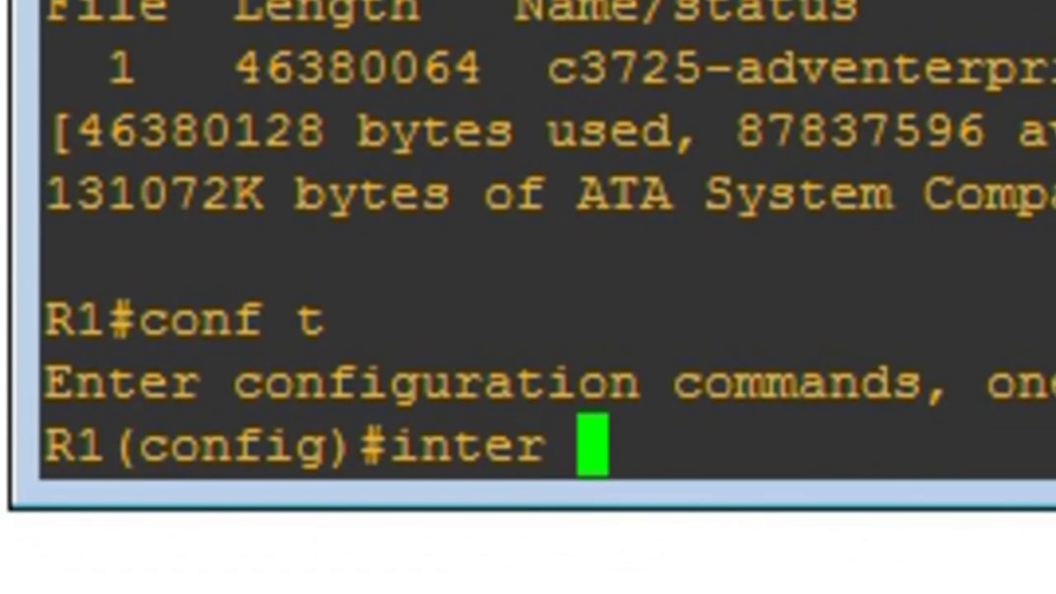
text(f)
text(07)
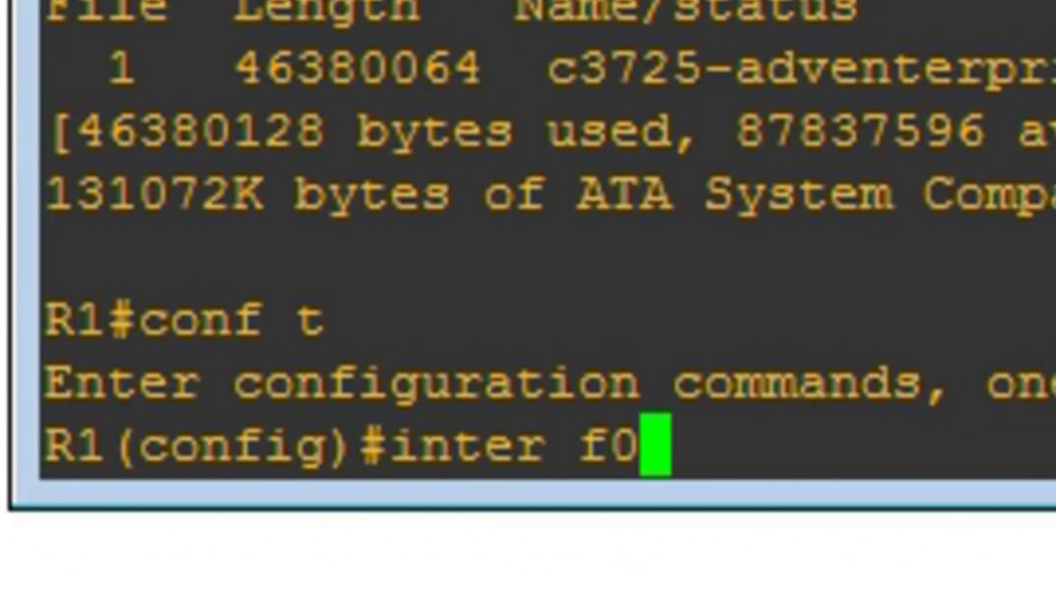
key(BackSpace)
text(/0)
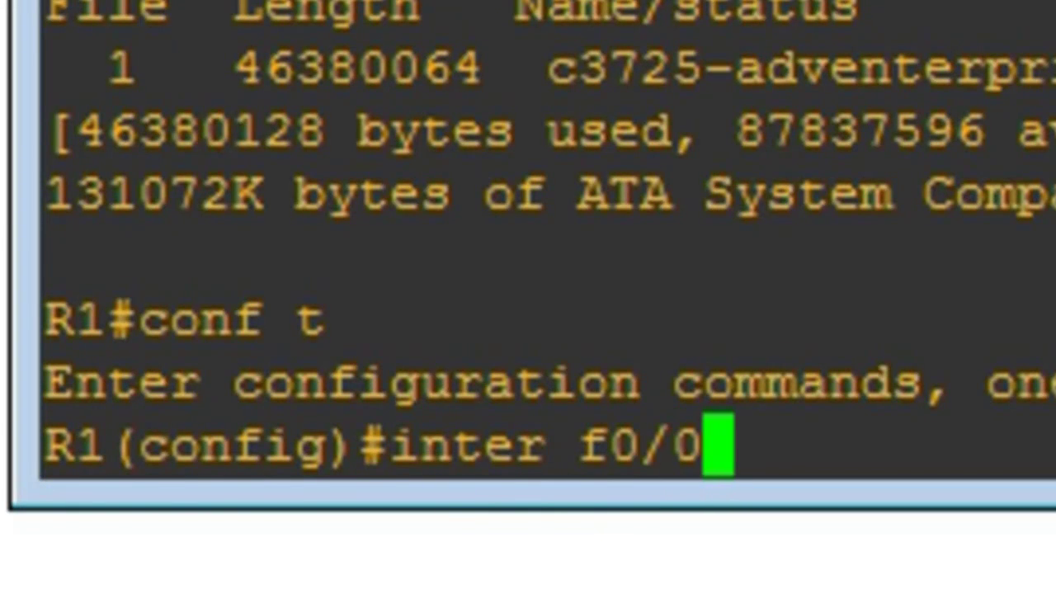
key(Return)
- Assign IP address 10.10.10.1 with mask 255.255.255.0 to R1's interface f0/0
text(ip add)
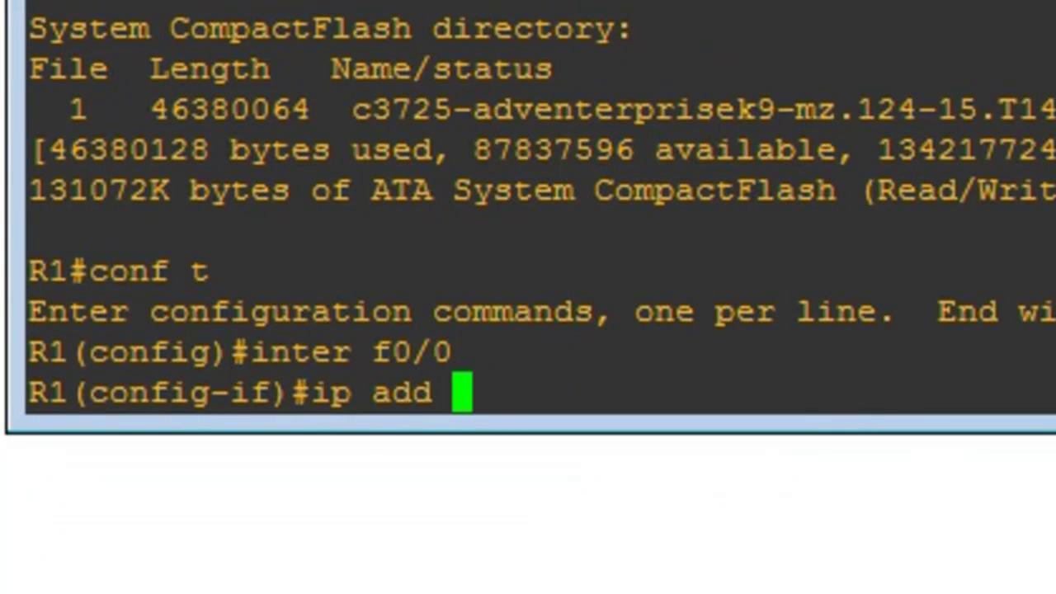
text( 1)
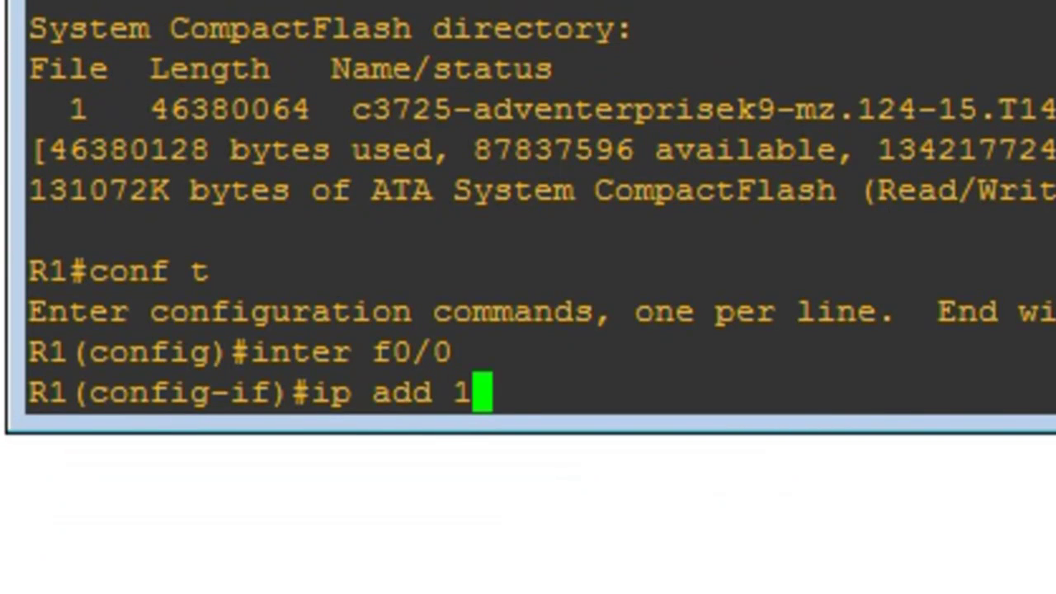
text(0.10.10)
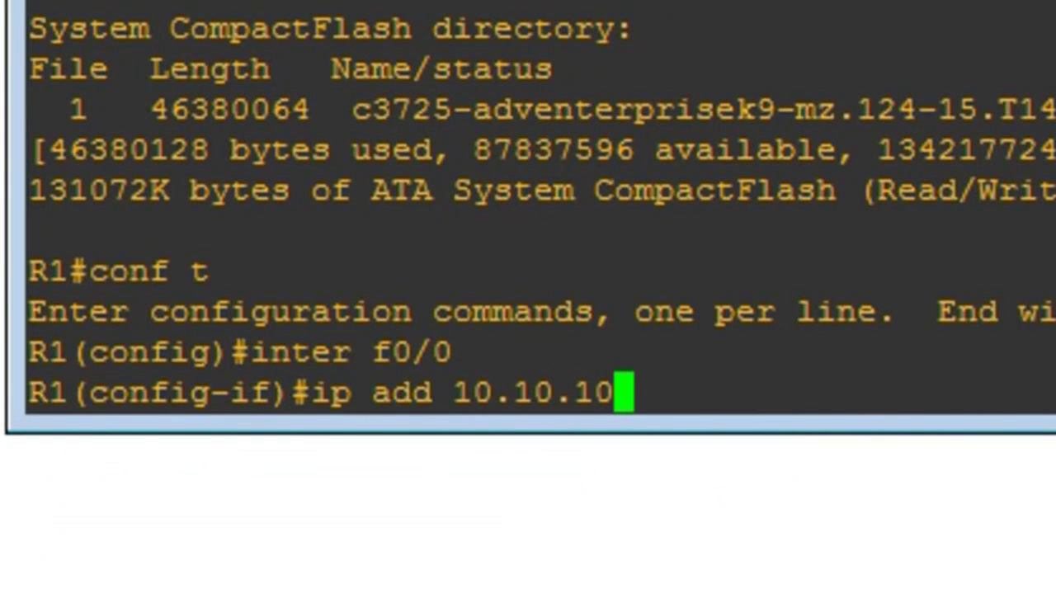
text(.1 25)
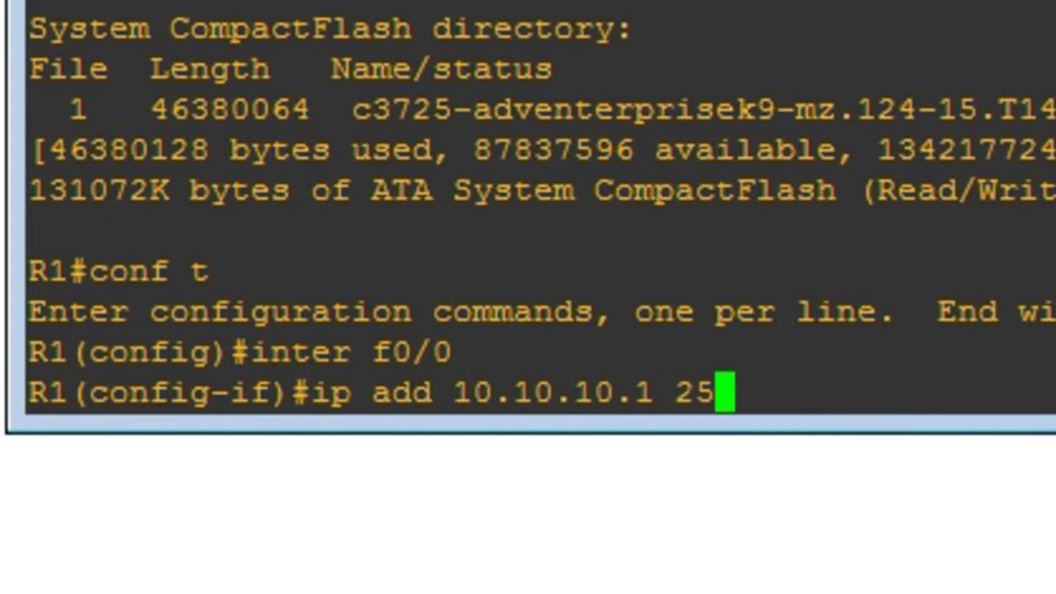
text(5.255.255.0)
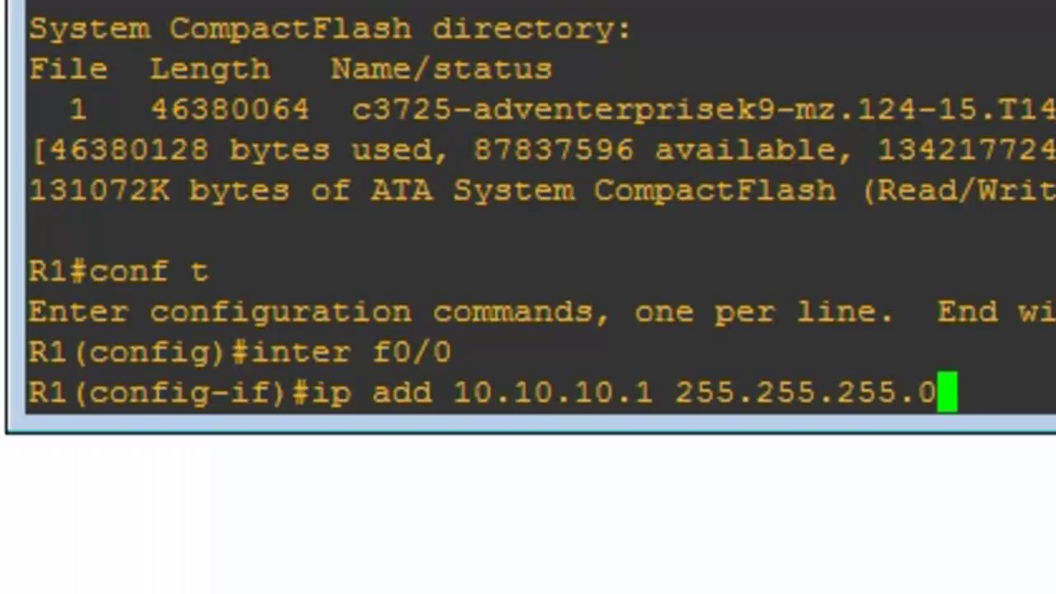
key(Return)
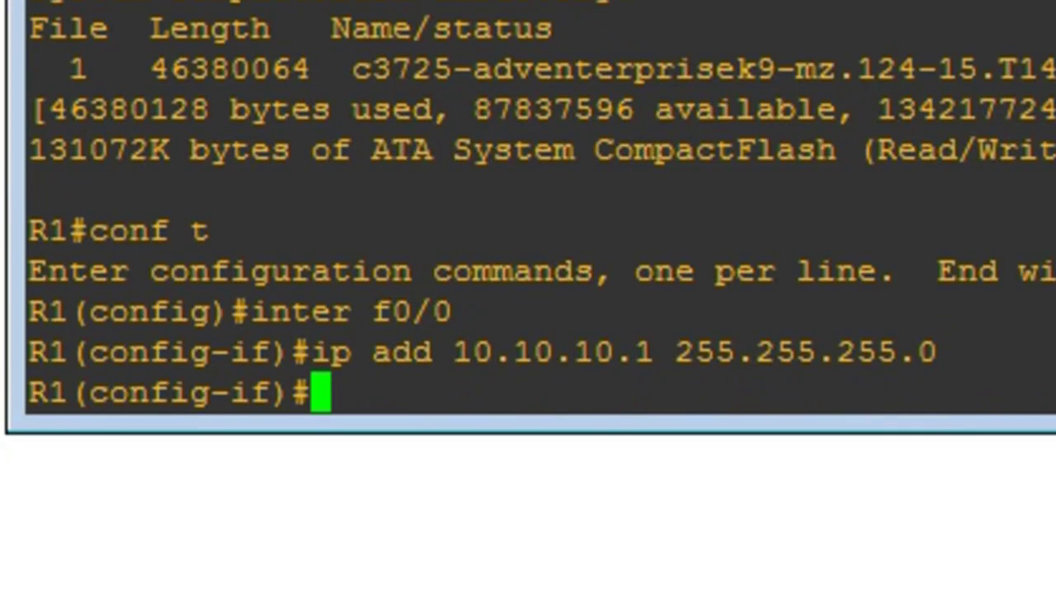
- Enable R1's interface f0/0 with no shut and exit back to global configuration mode
text(no s)
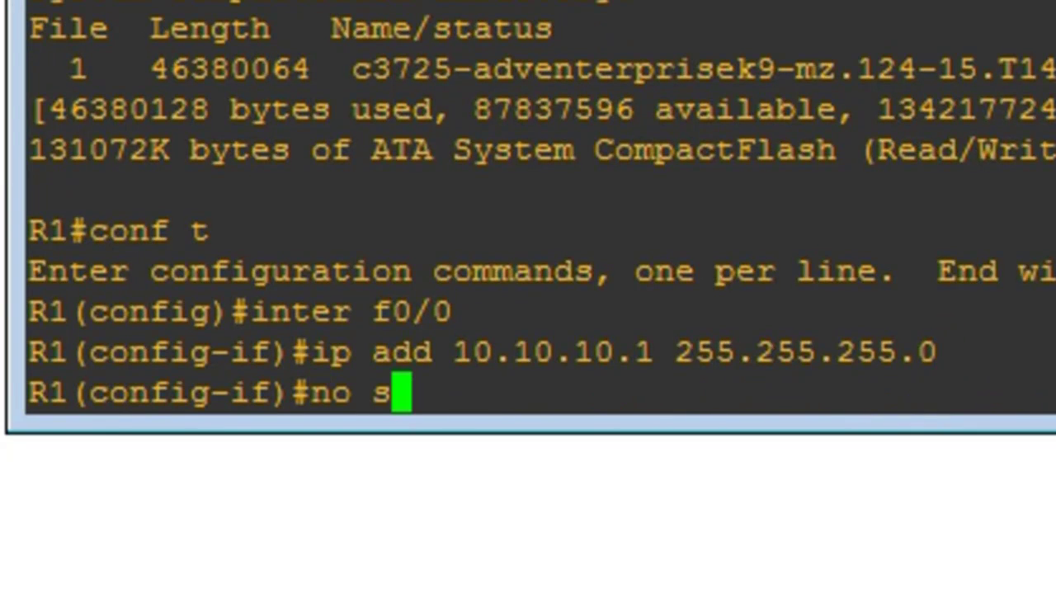
text(hut)
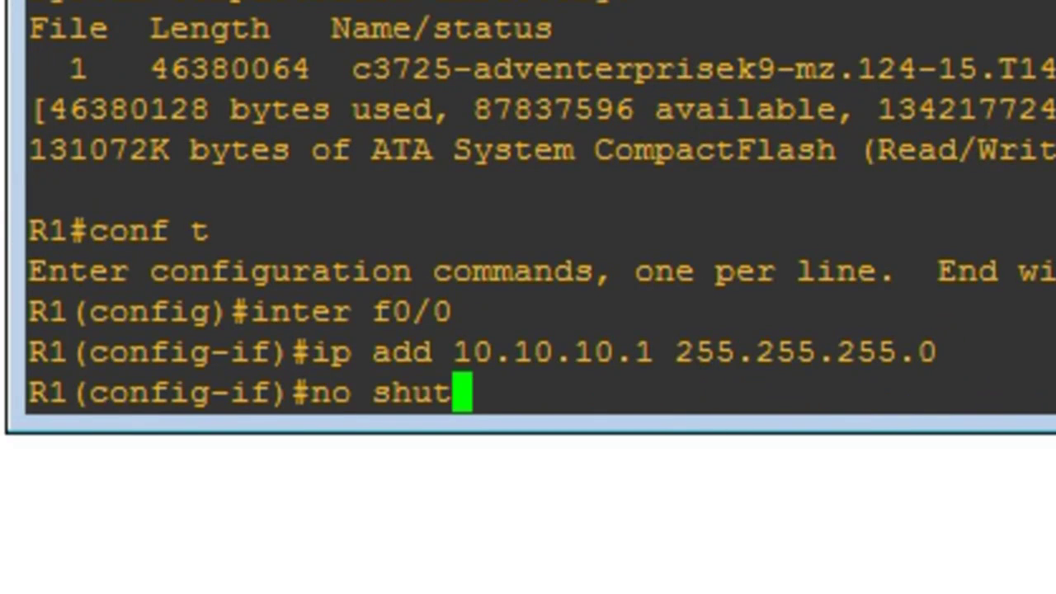
key(Return)
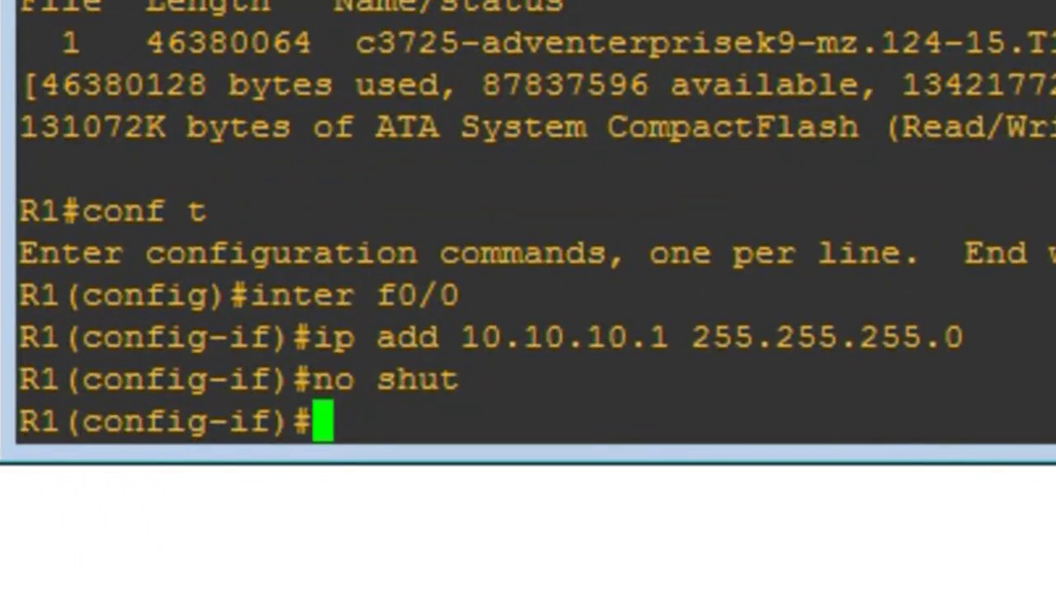
text(exit)
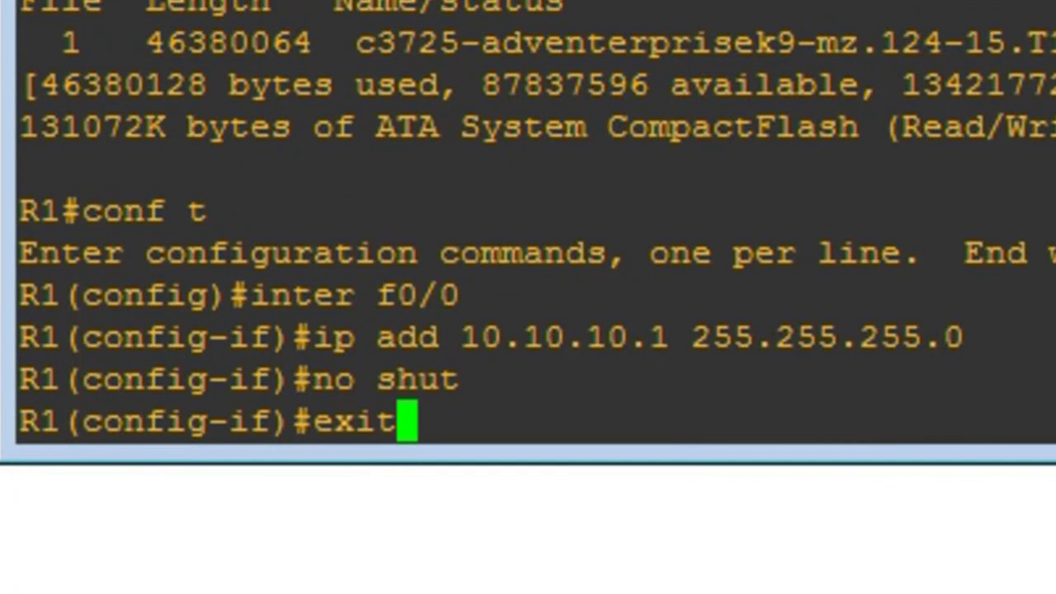
key(Return)
- Exclude the address range 10.10.10.1 to 10.10.10.49 from DHCP assignment on R1 with ip dhcp excluded-address
text(i)
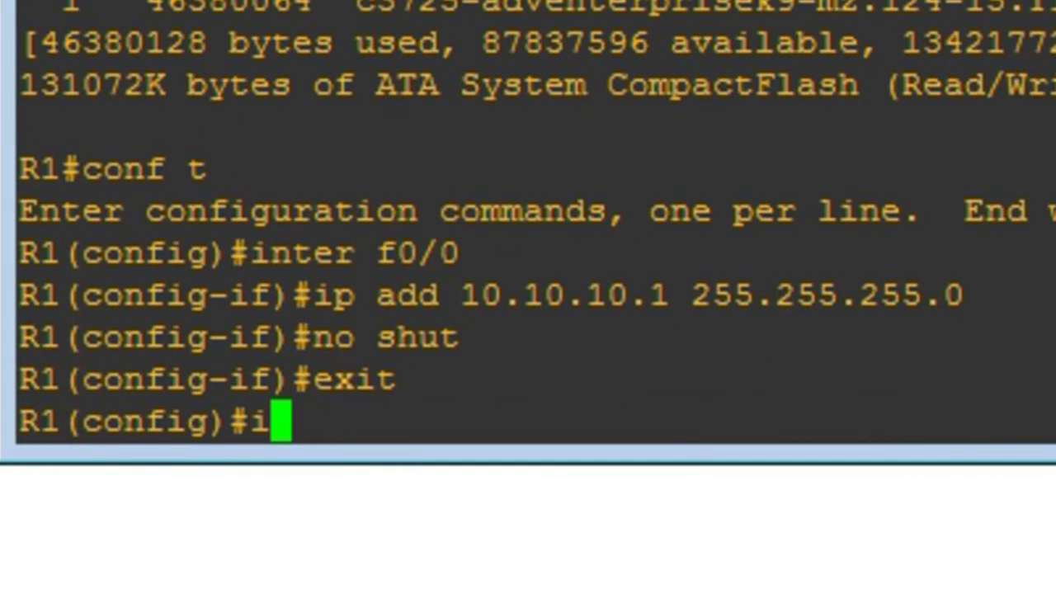
text(p dhcp ex)
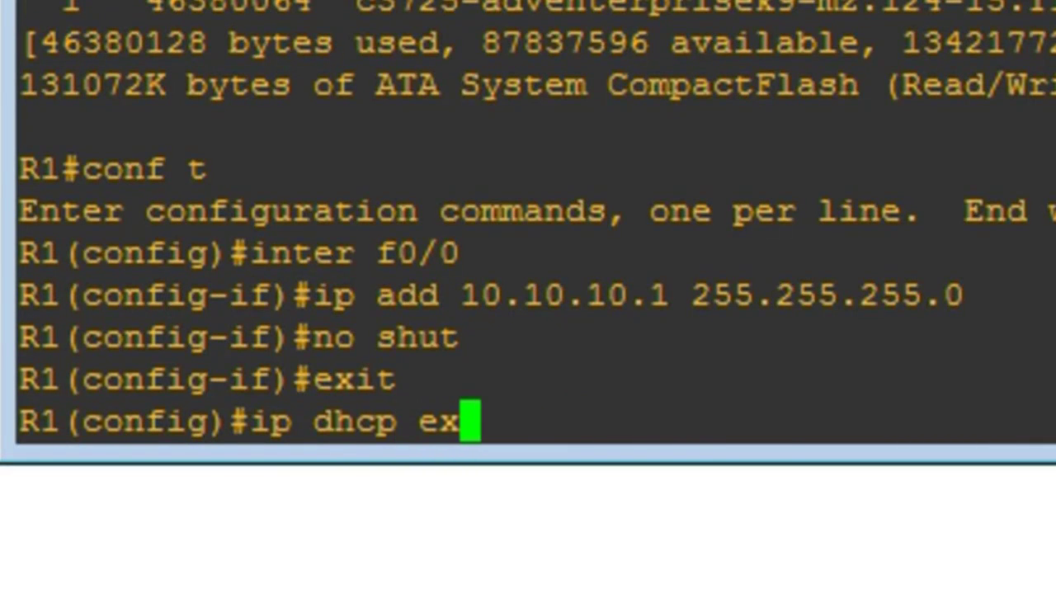
key(Tab)
text(10.10.10)
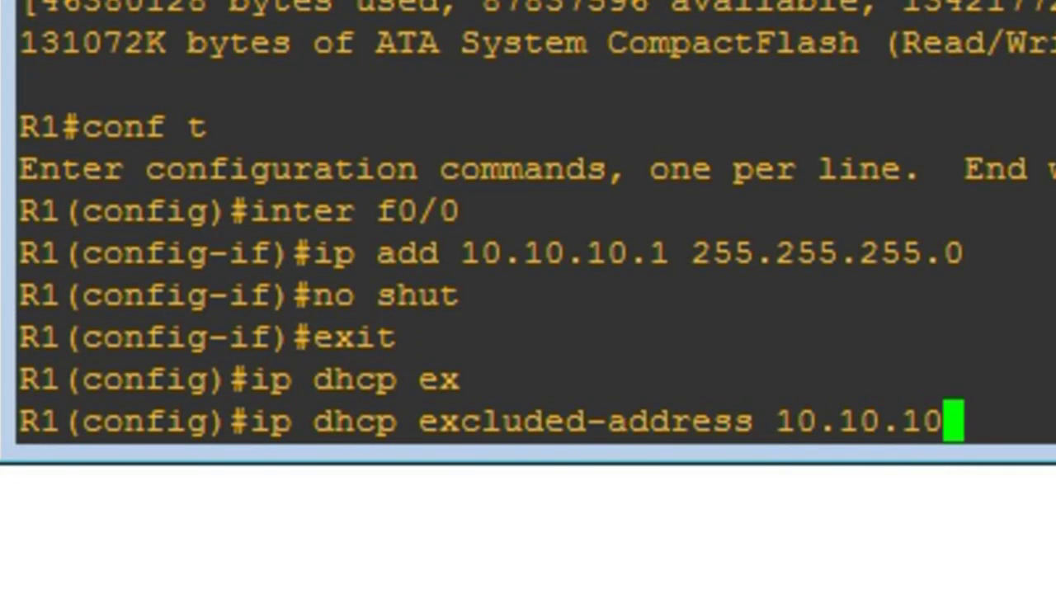
text(.1 )
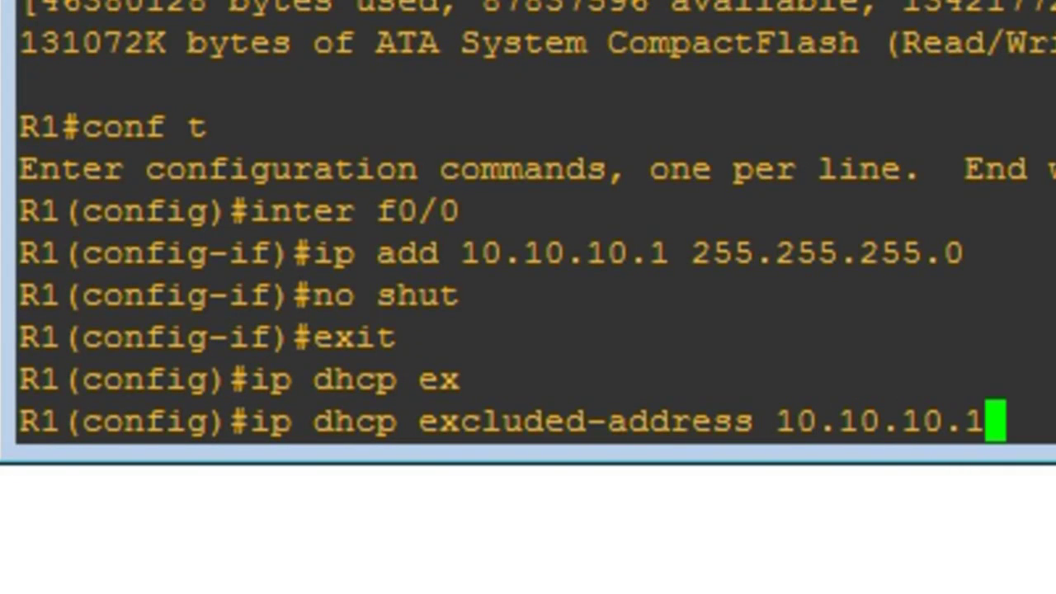
text(10.10.10)
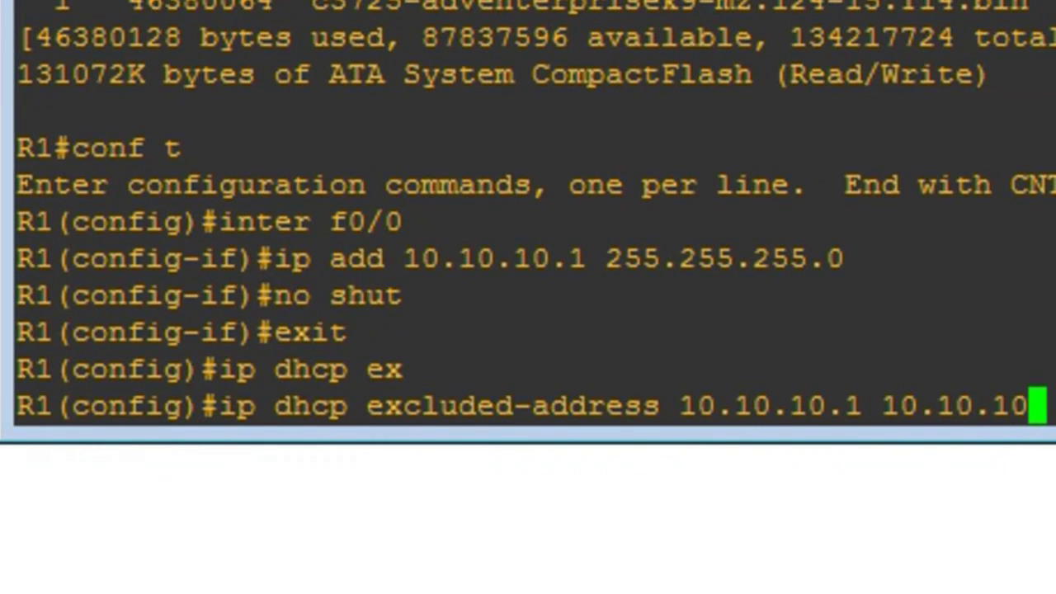
text(49)
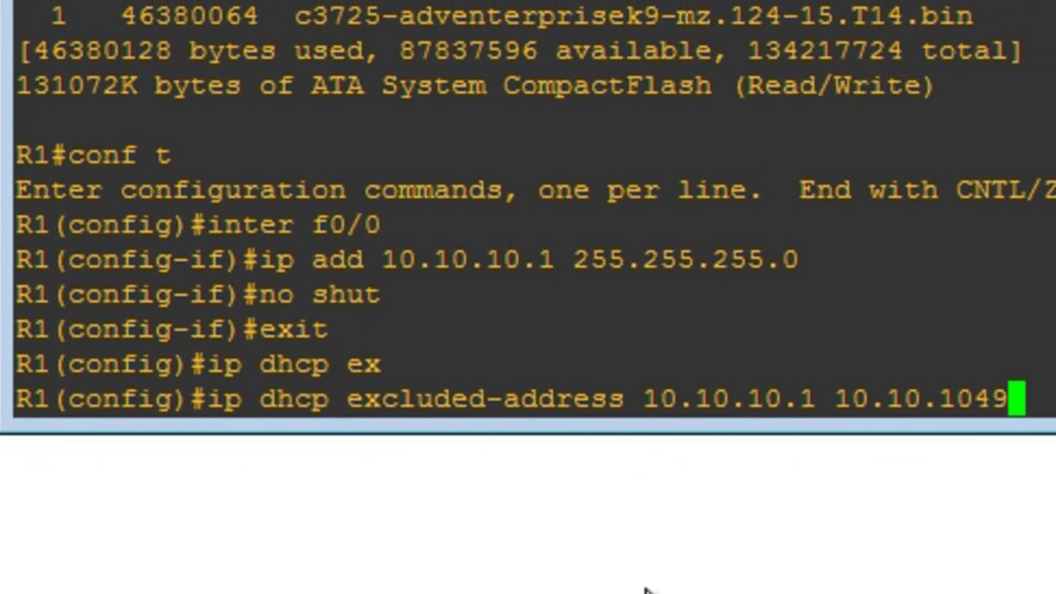
key(BackSpace)
key(BackSpace)
text(.49)
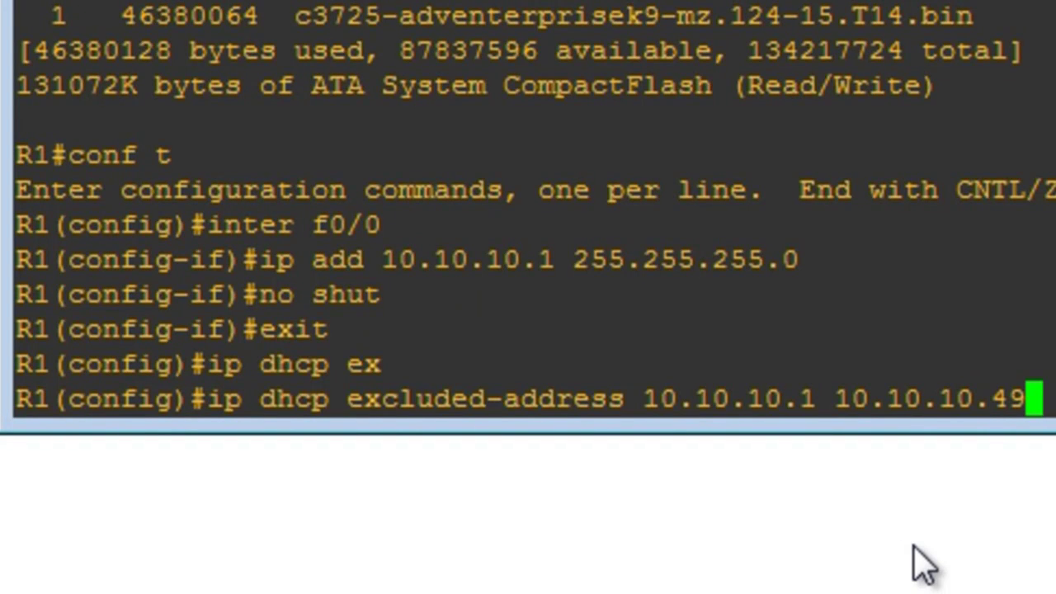
key(Return)
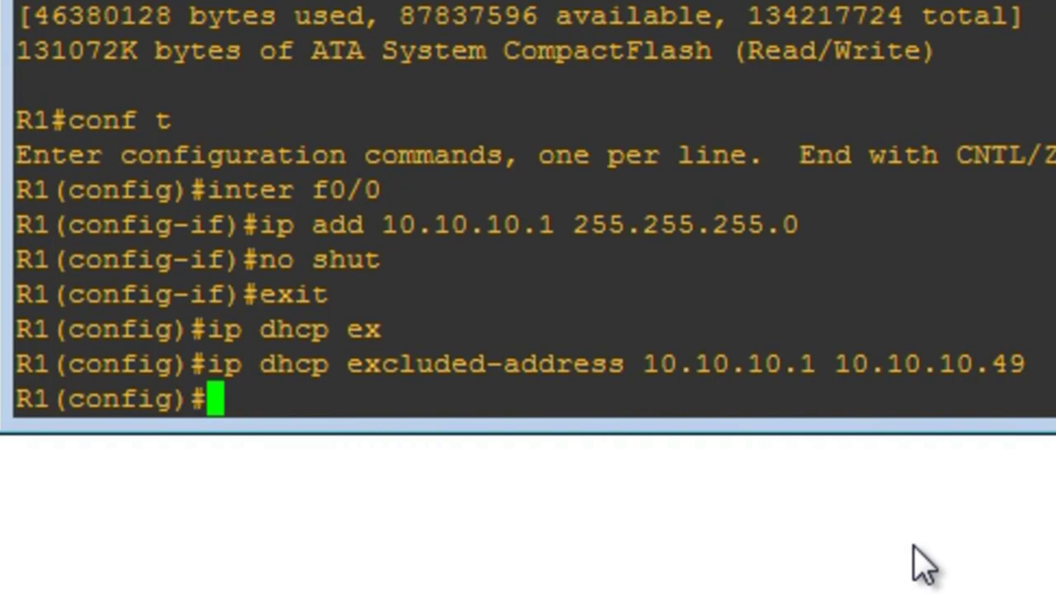
- Create the DHCP pool MYPOOL on R1 and define its network as 10.10.10.10 /24
text(ip dhcp )
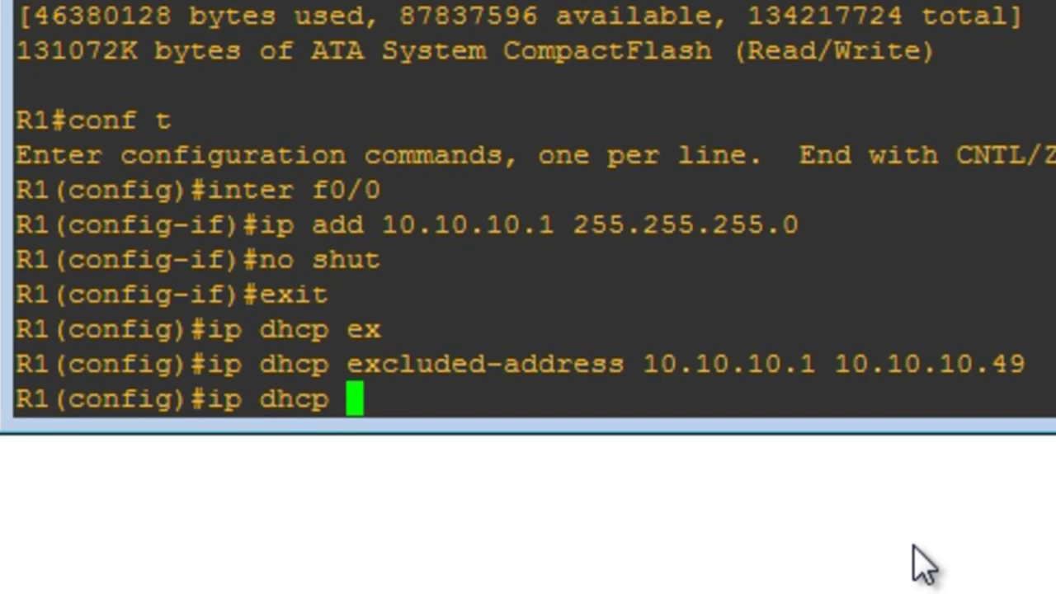
text(pool )
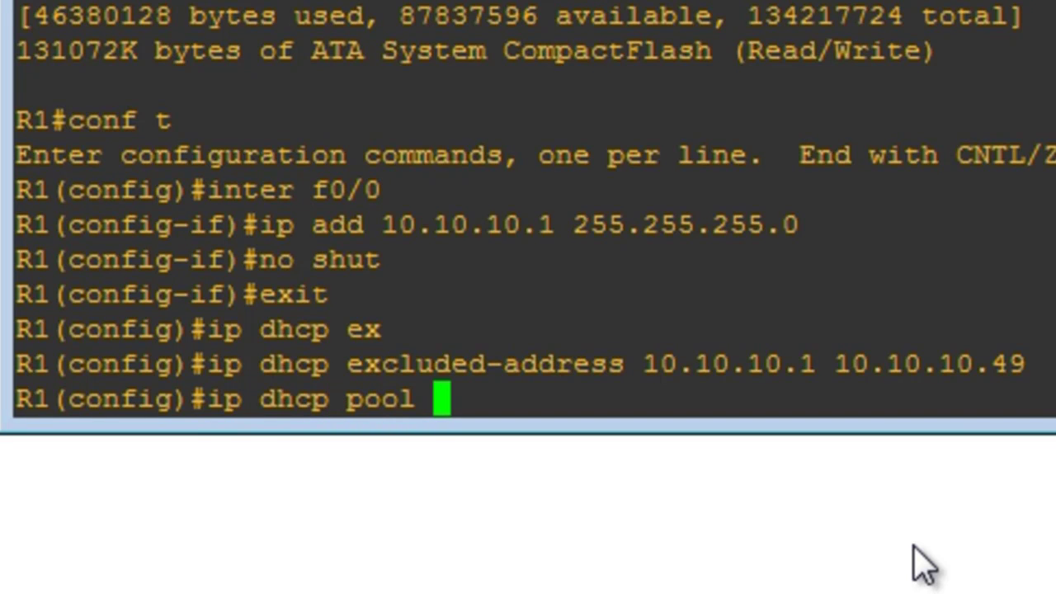
text(MYPOOL)
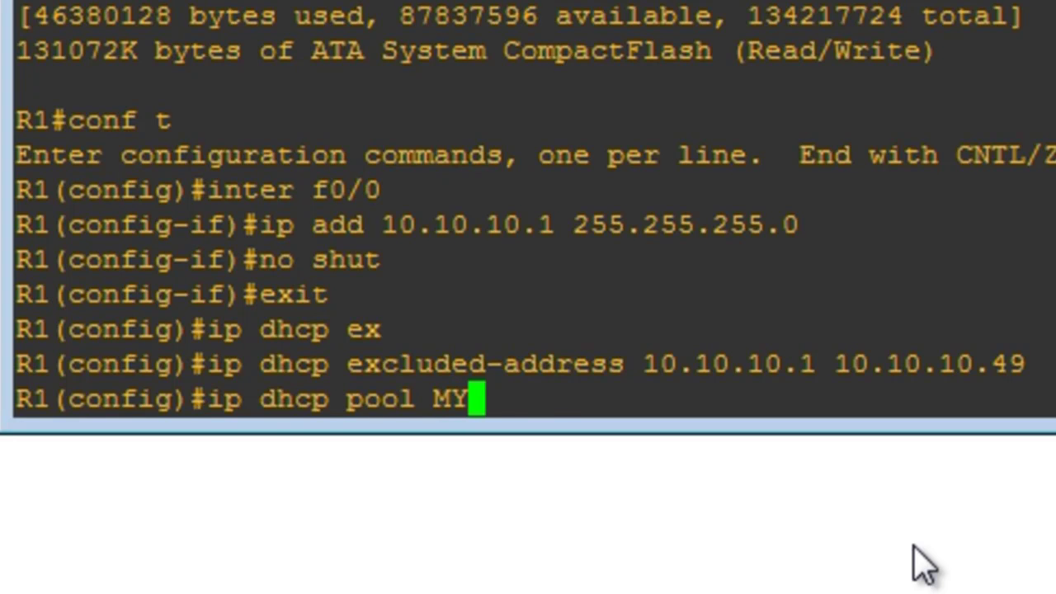
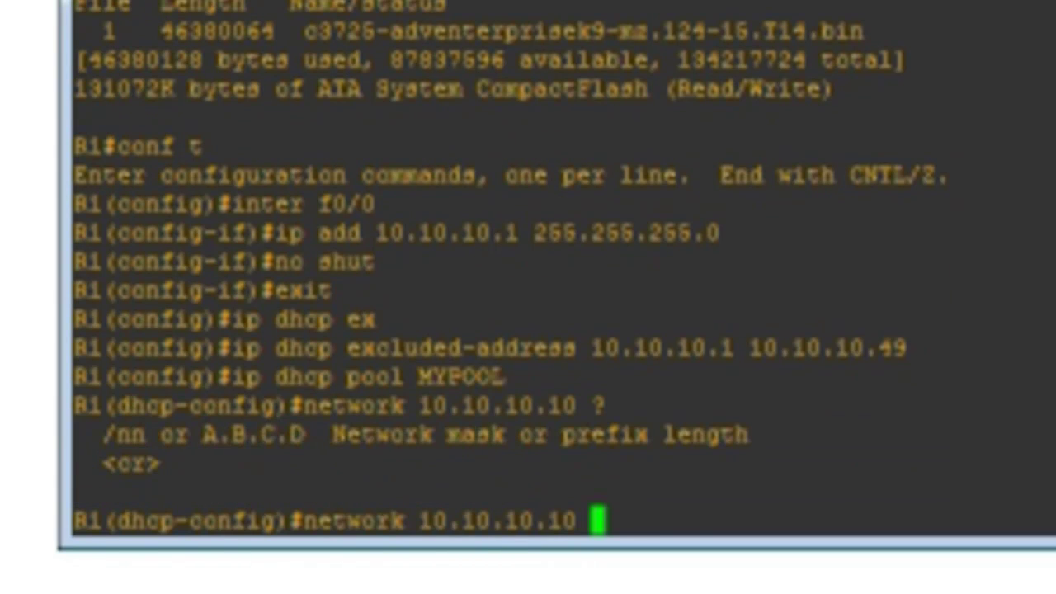
text(/24)
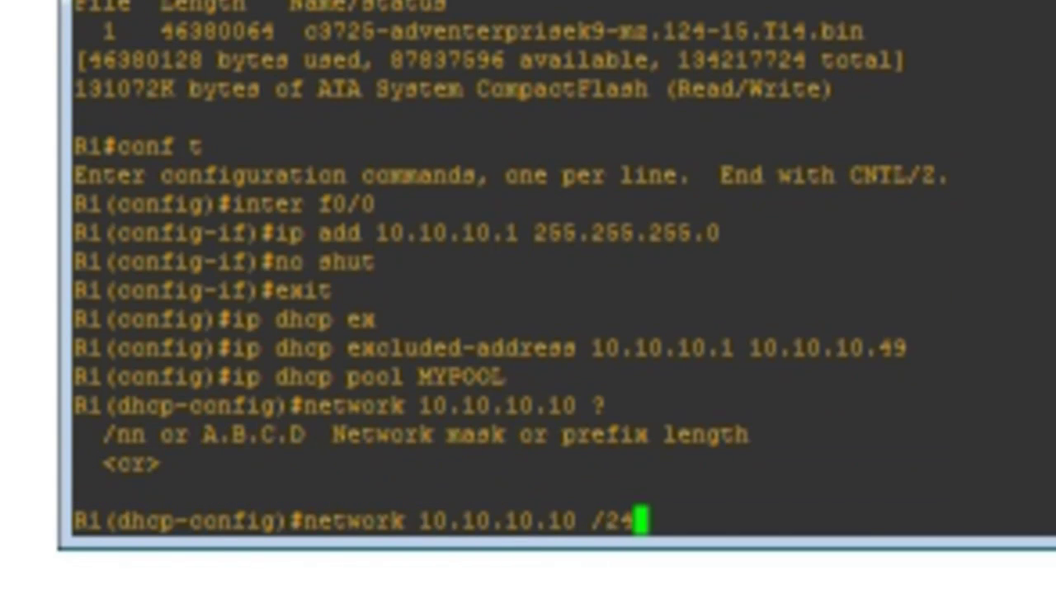
key(Return)
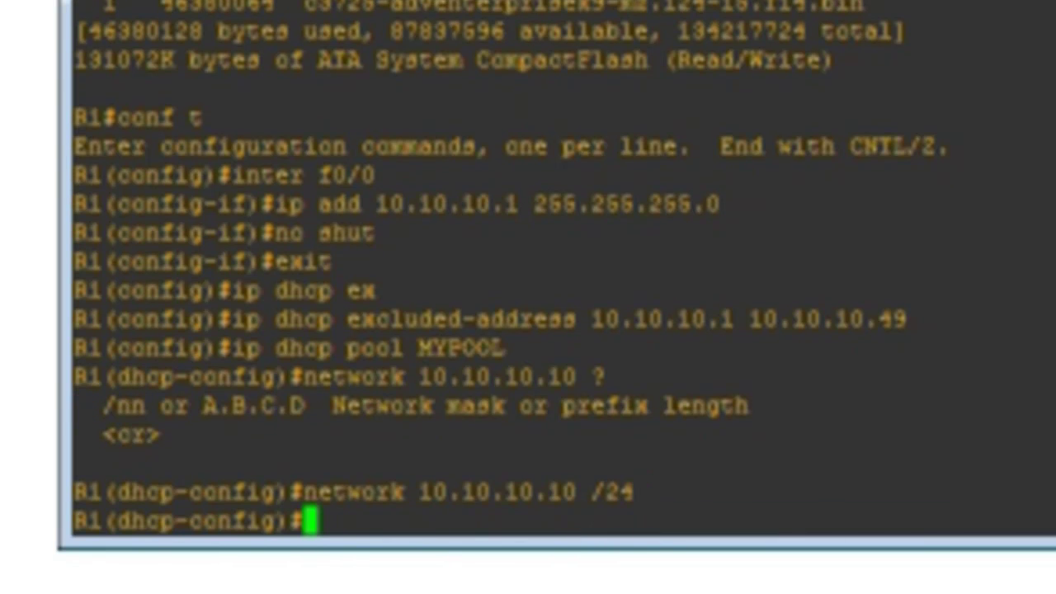
- Set the default router of the DHCP pool MYPOOL to 10.10.10.1 with default-router
text(de)
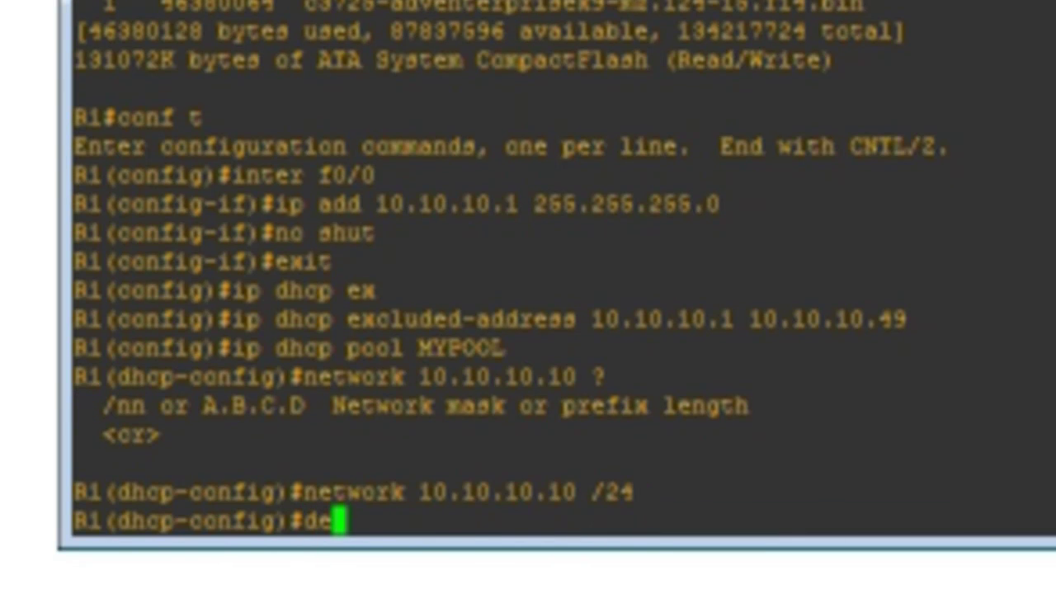
text(f)
key(Tab)
text(10)
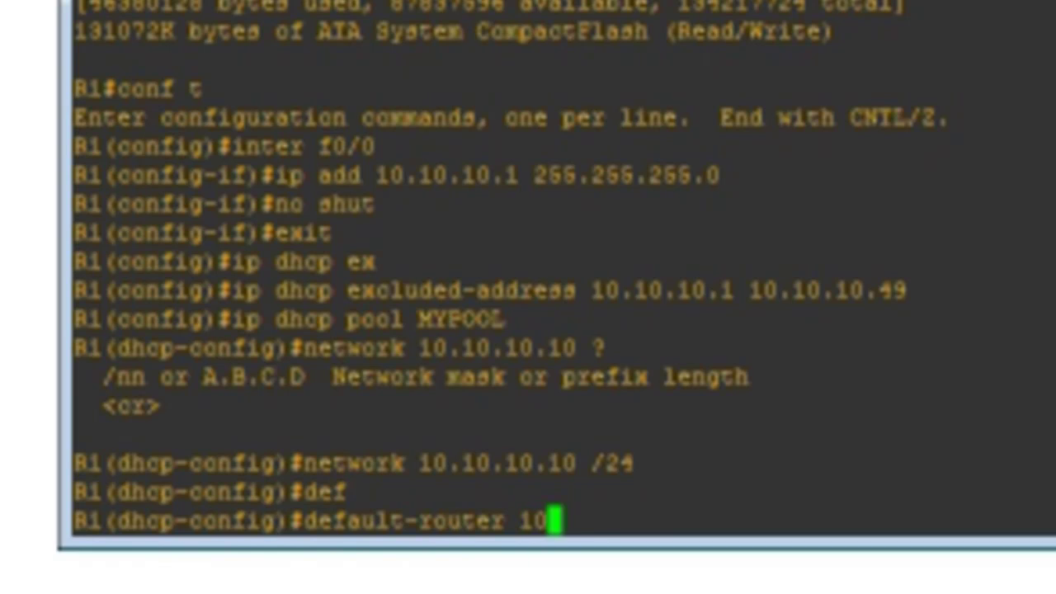
text(.10.120)
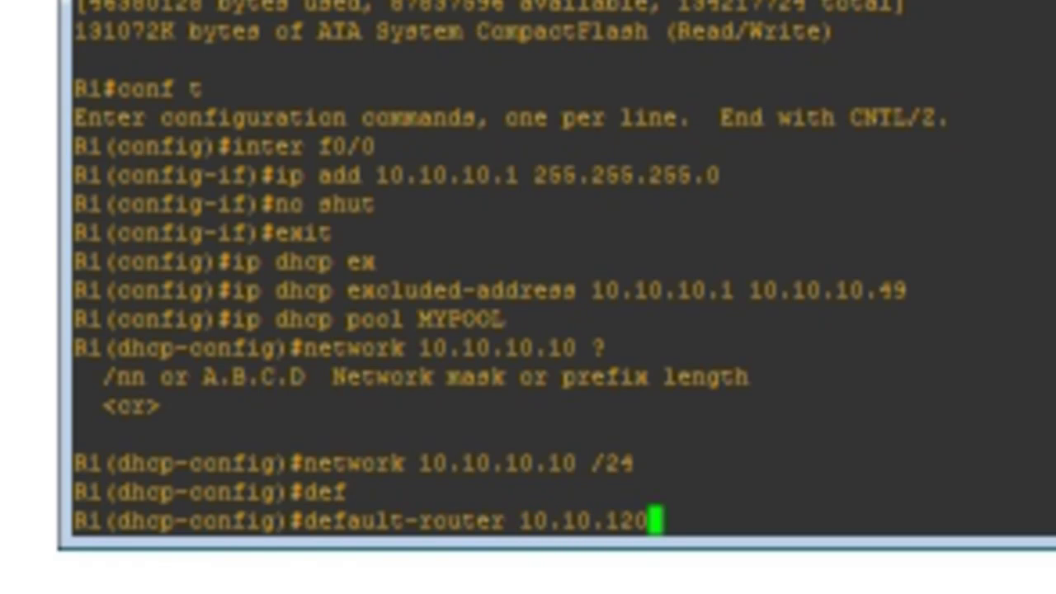
key(BackSpace)
key(BackSpace)
text(0.1)
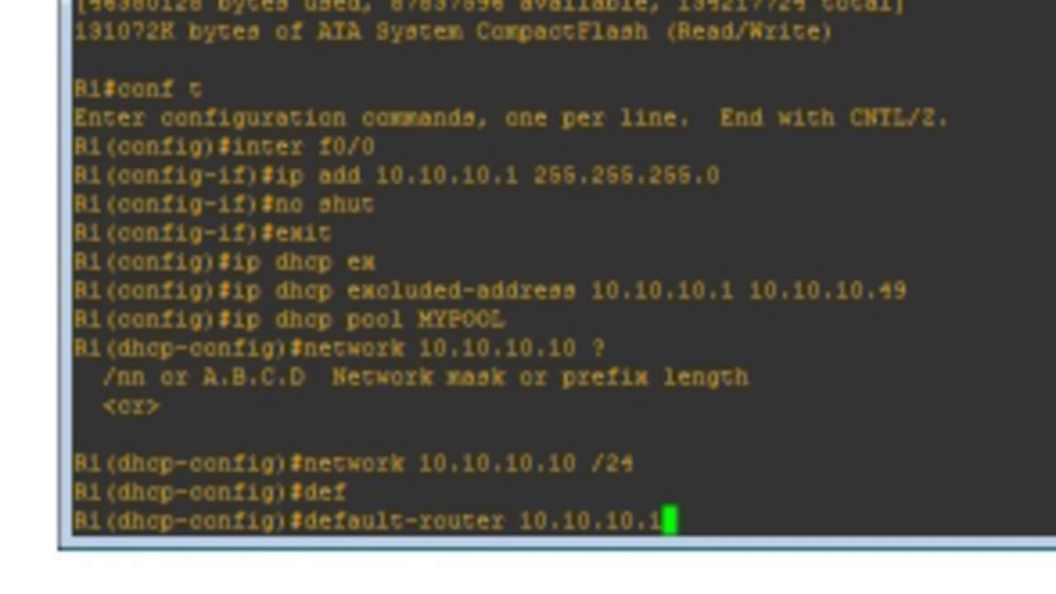
key(Return)
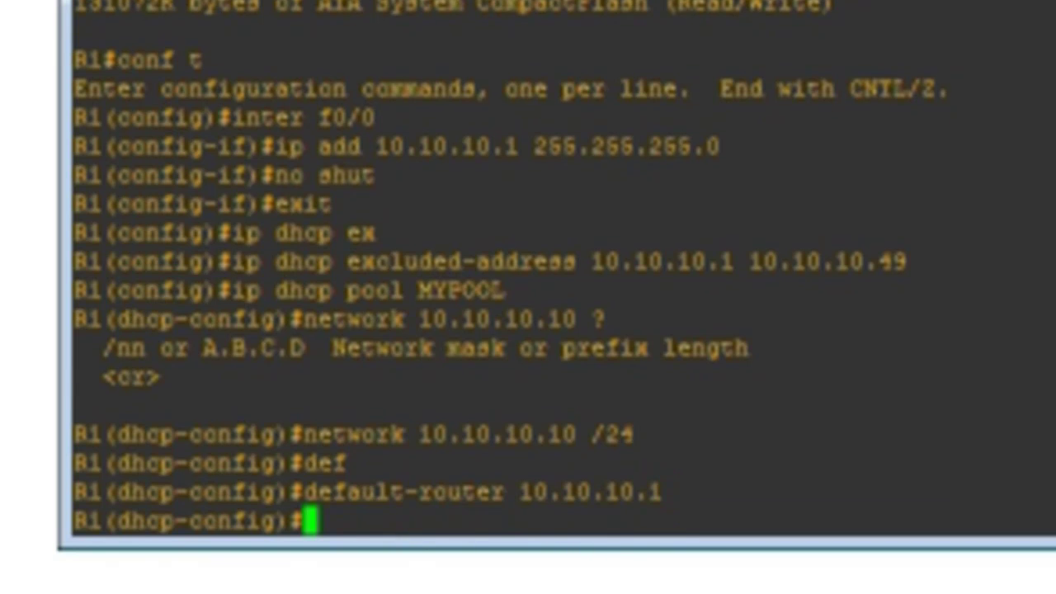
- Add option 150 with ip 10.10.10.1 to the DHCP pool MYPOOL and exit the DHCP pool configuration
text(op)
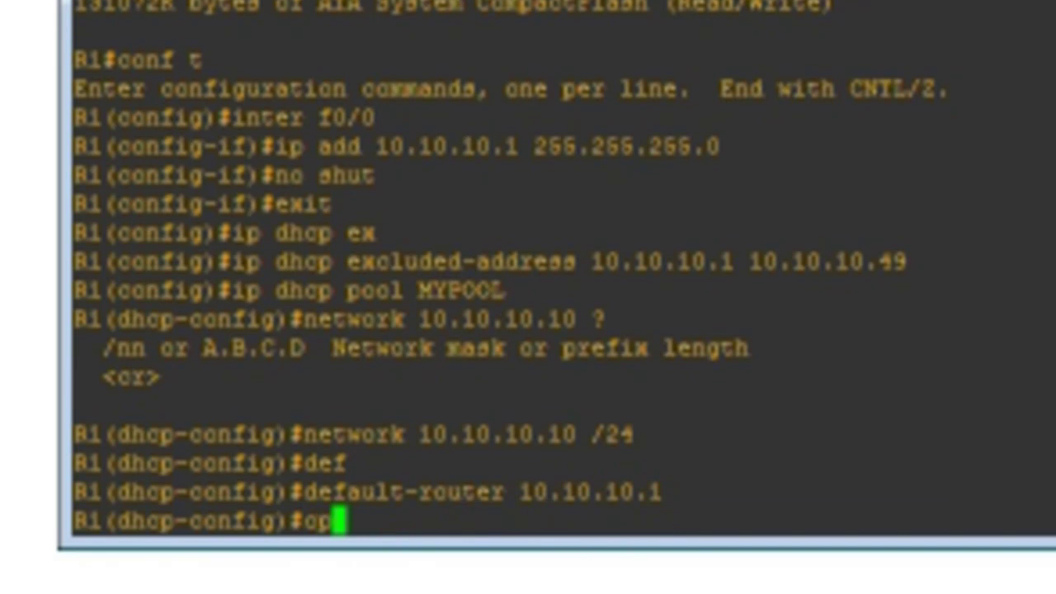
text(tio)
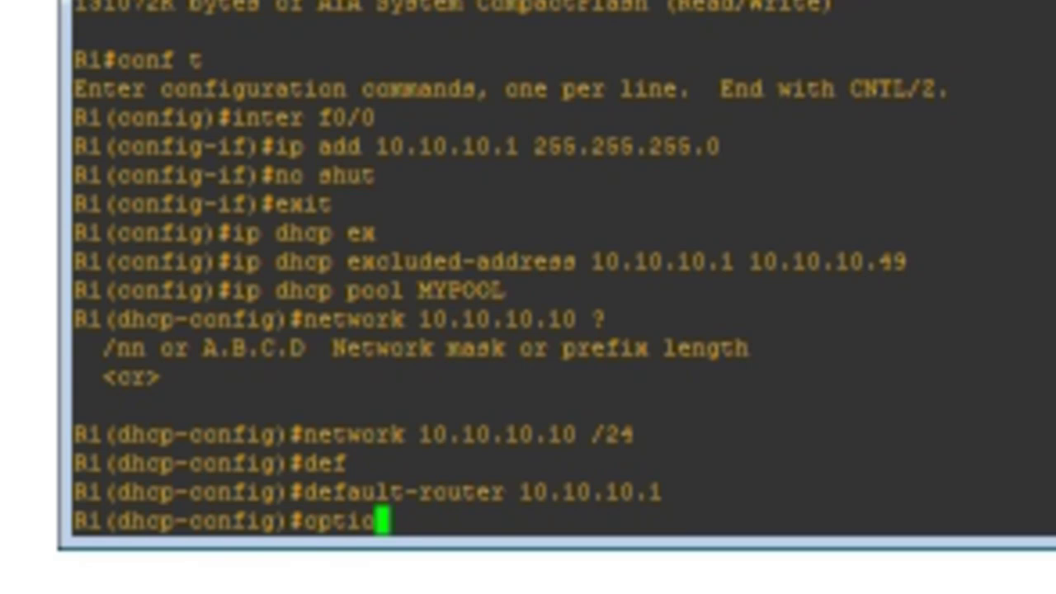
text(n 150)
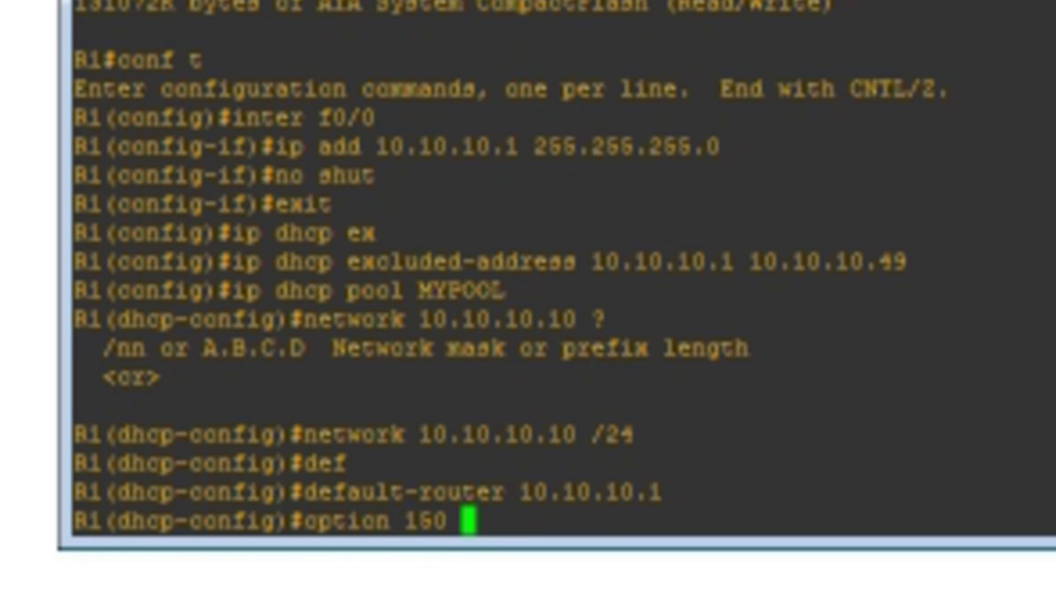
text( ip 1)
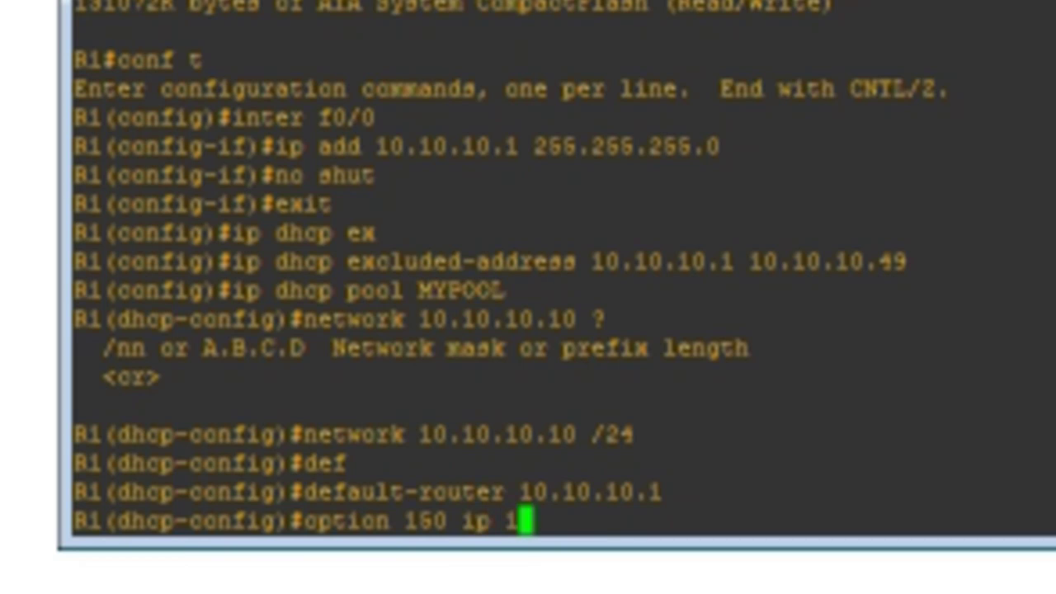
text(0.10.1)
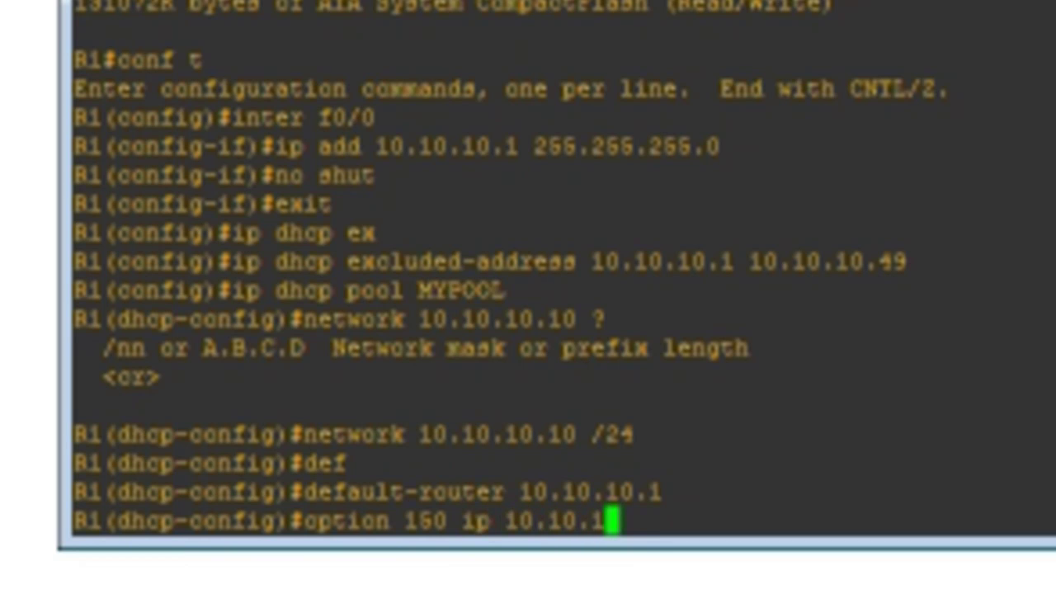
text(0.1)
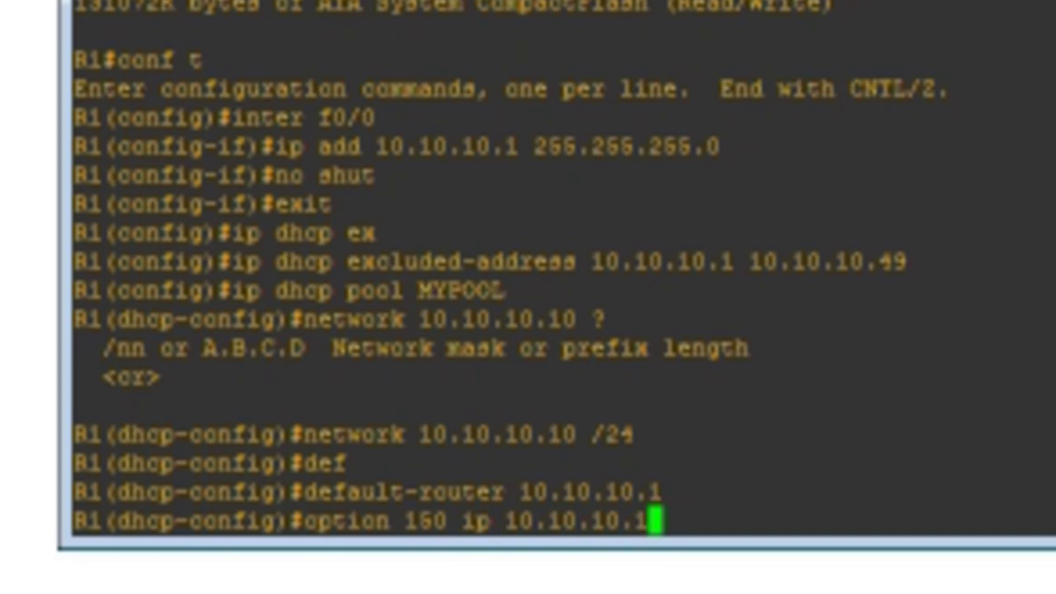
key(Return)
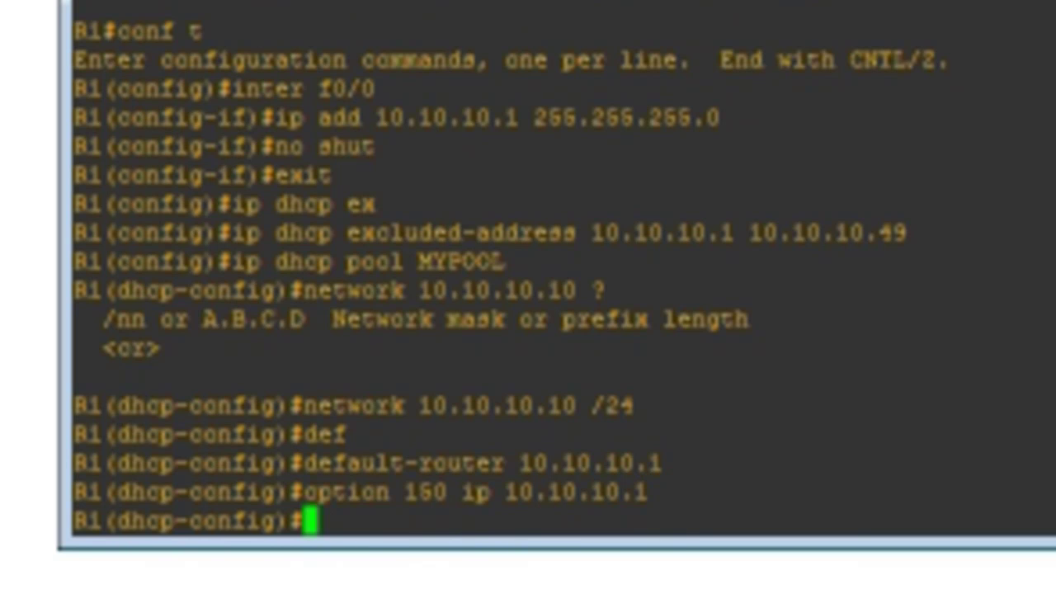
text(exi)
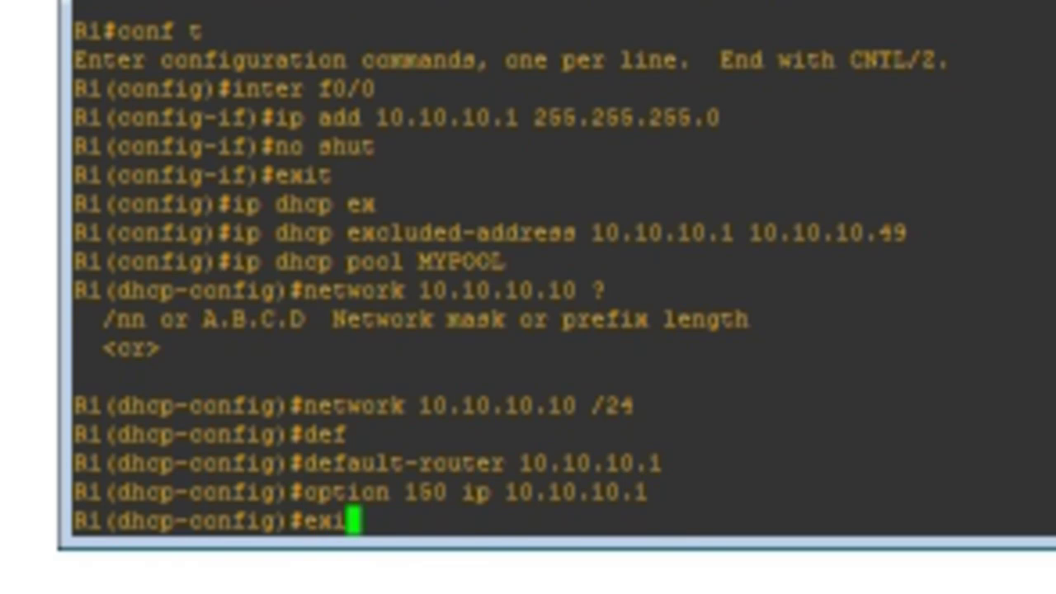
text(t)
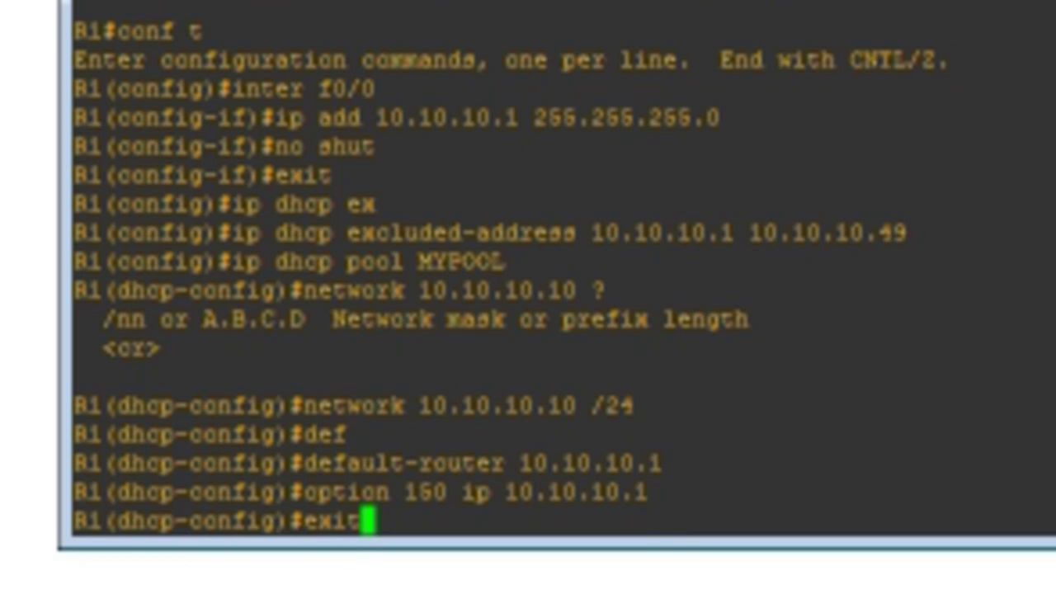
key(Return)
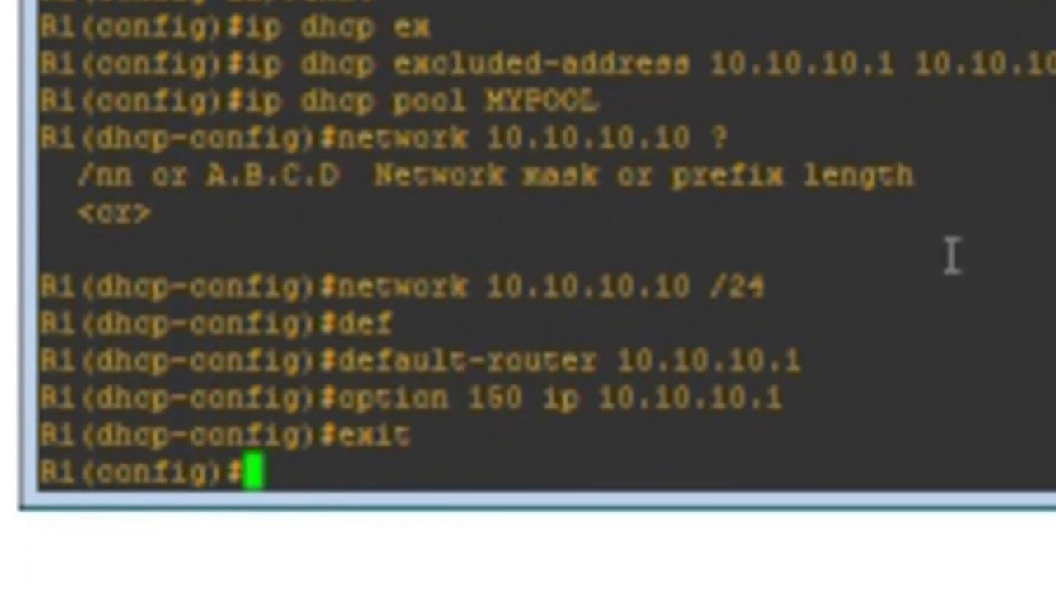
- Enter telephony-service configuration on R1 and set the maximum number of directory numbers to 10 with max-dn
text(tele)
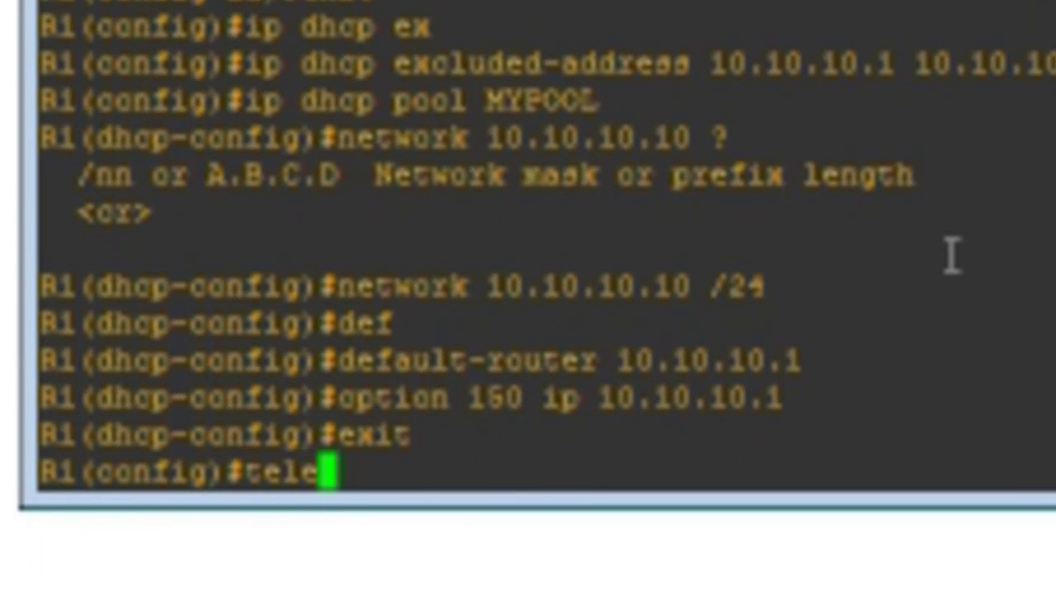
key(Tab)
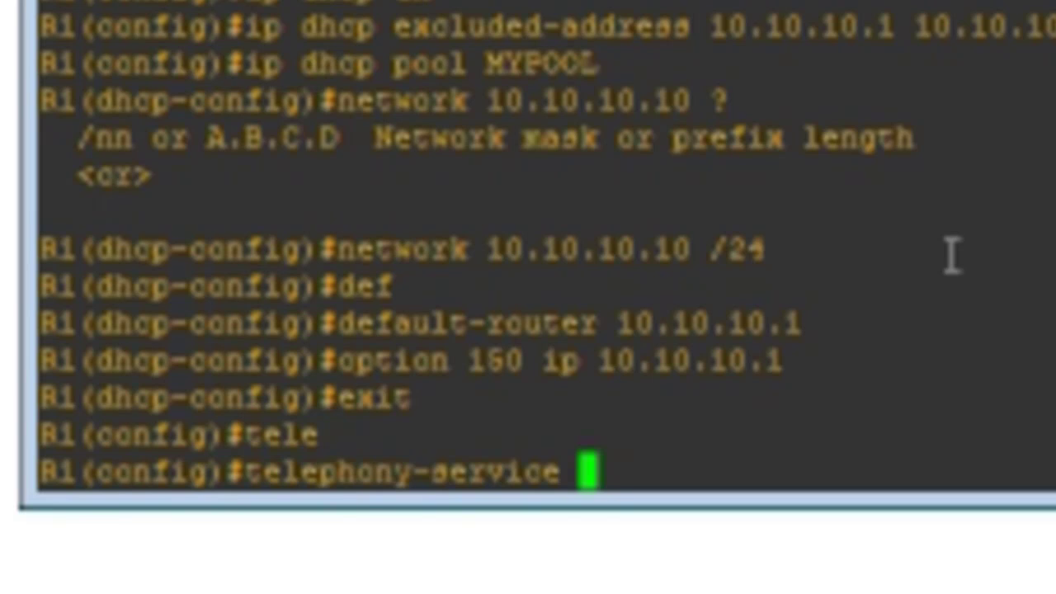
key(Return)
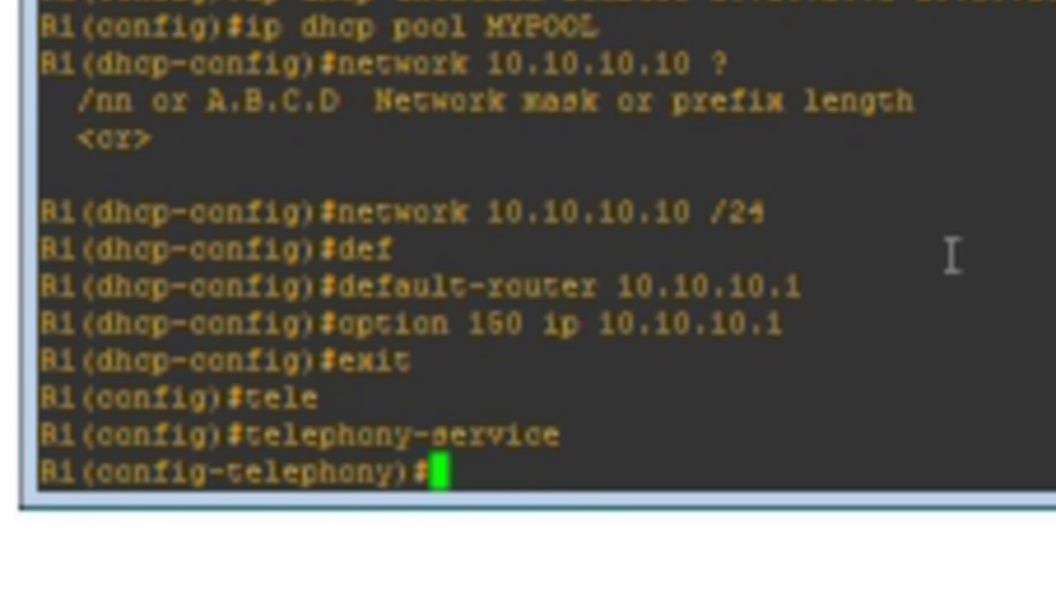
text(max)
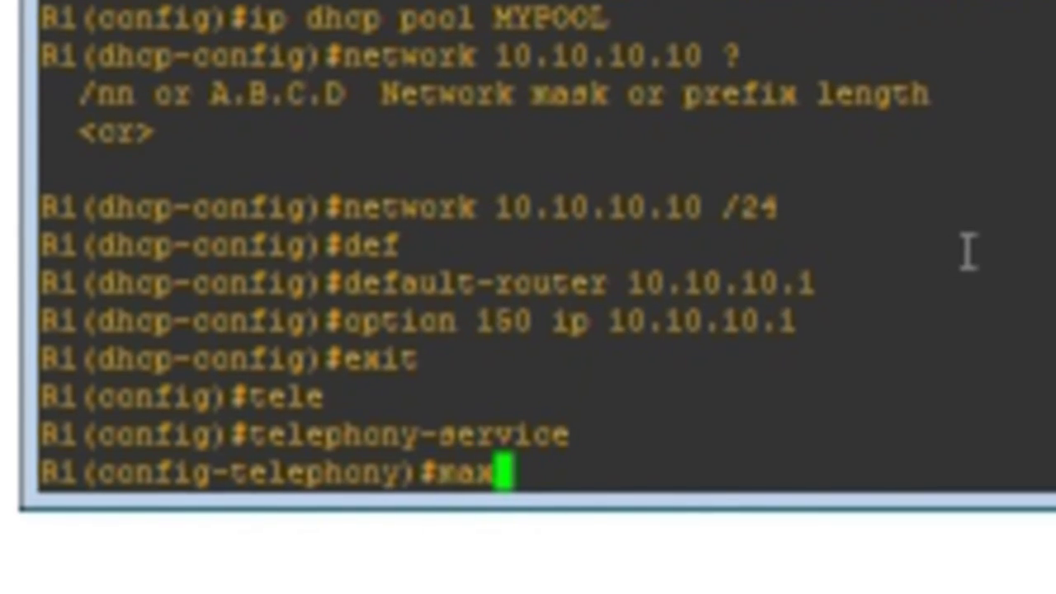
text(-)
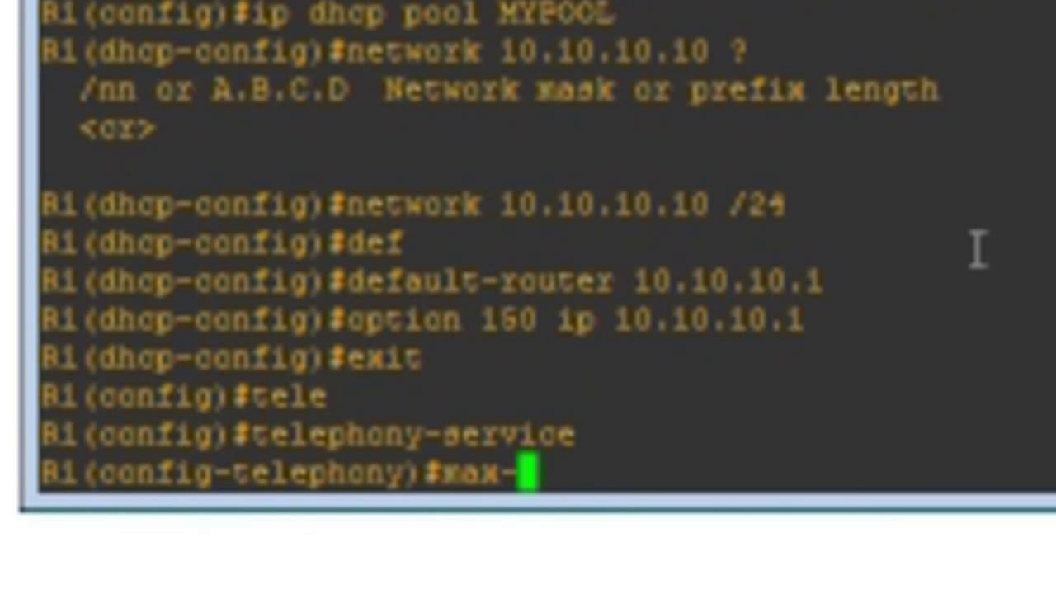
text(dn 10)
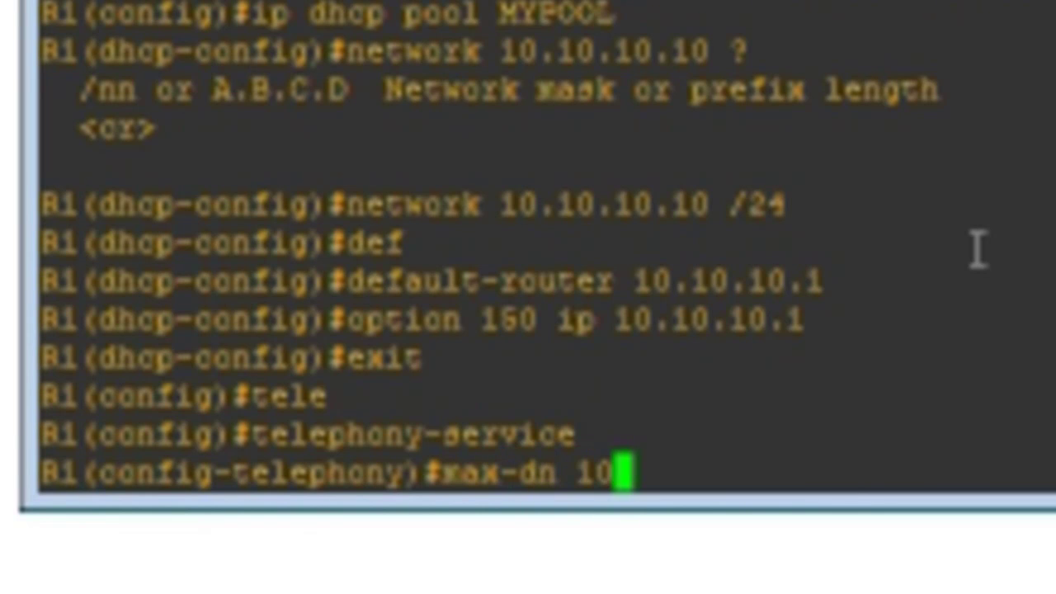
key(Return)
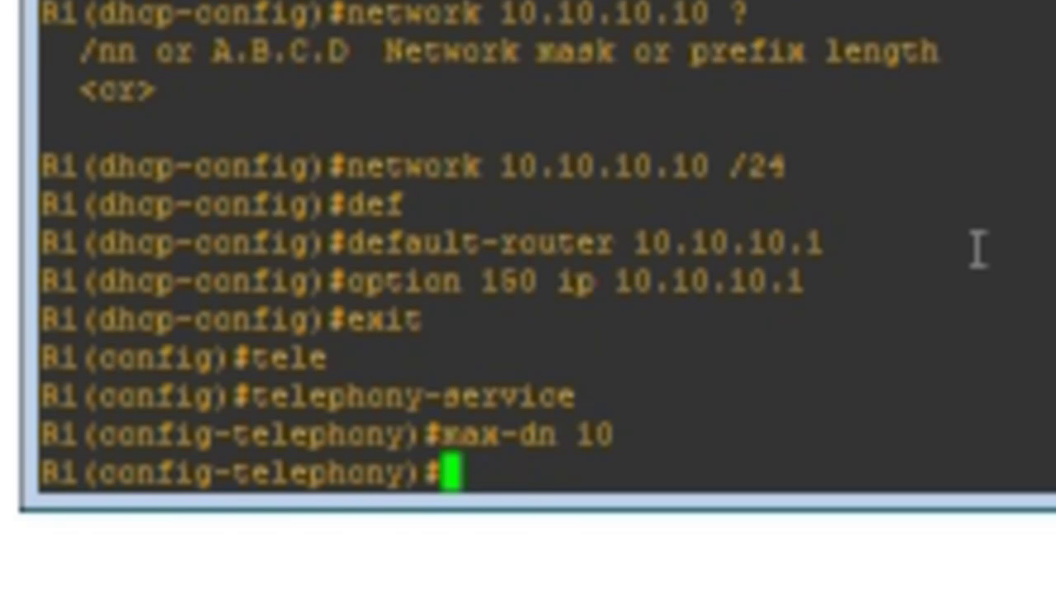
- Set the maximum number of phones in R1's telephony service to 5 with max-ephones
text(max)
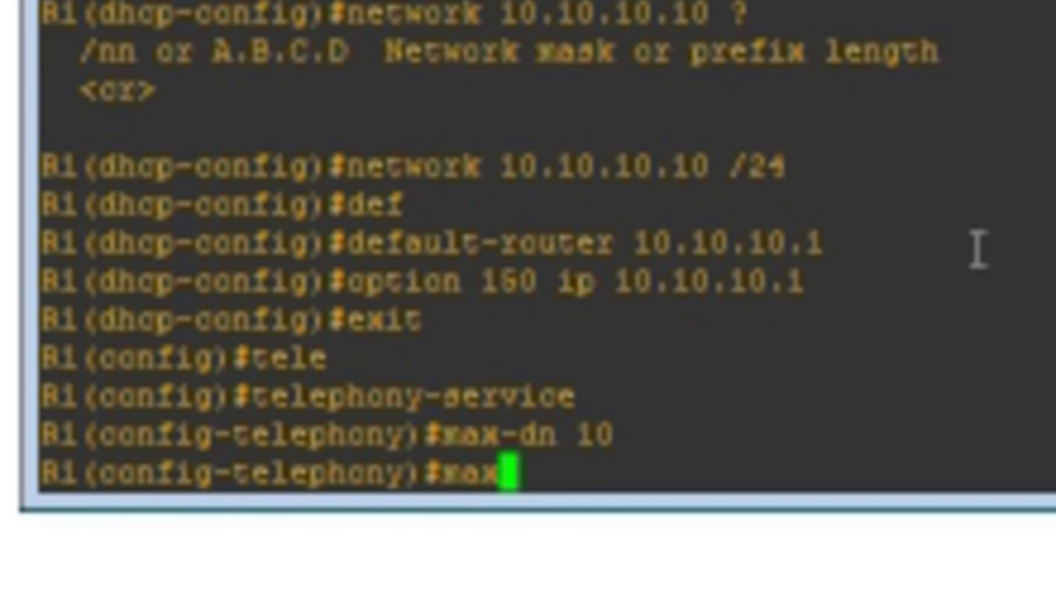
text(-ep)
key(Tab)
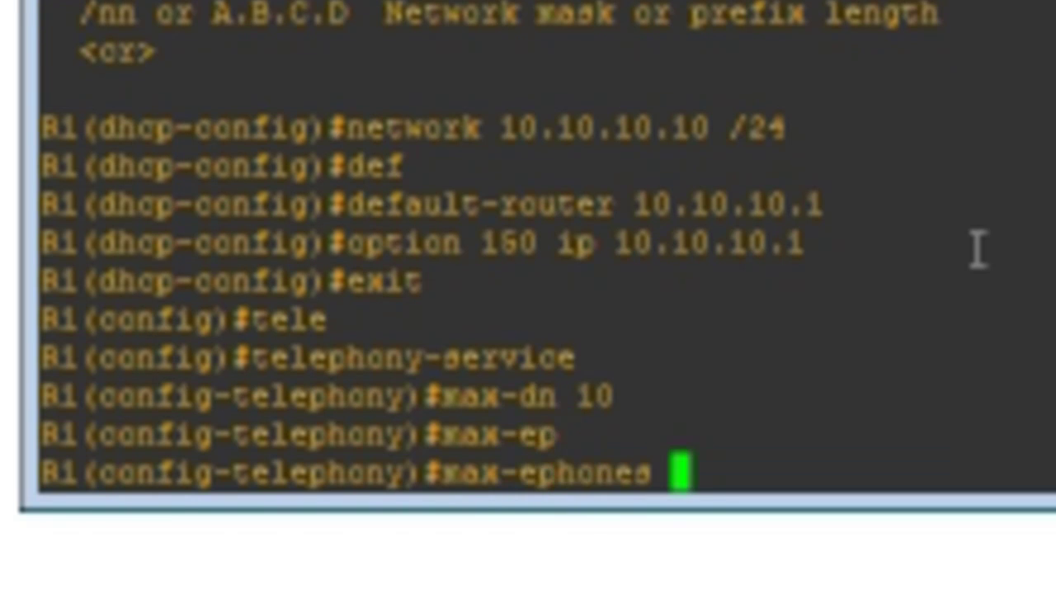
text(6)
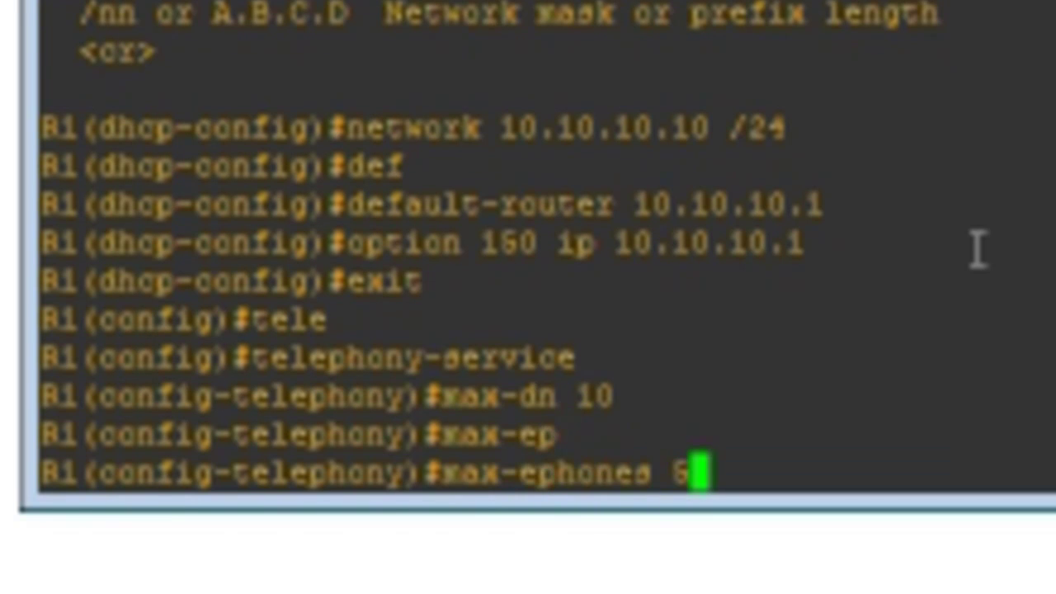
key(Return)
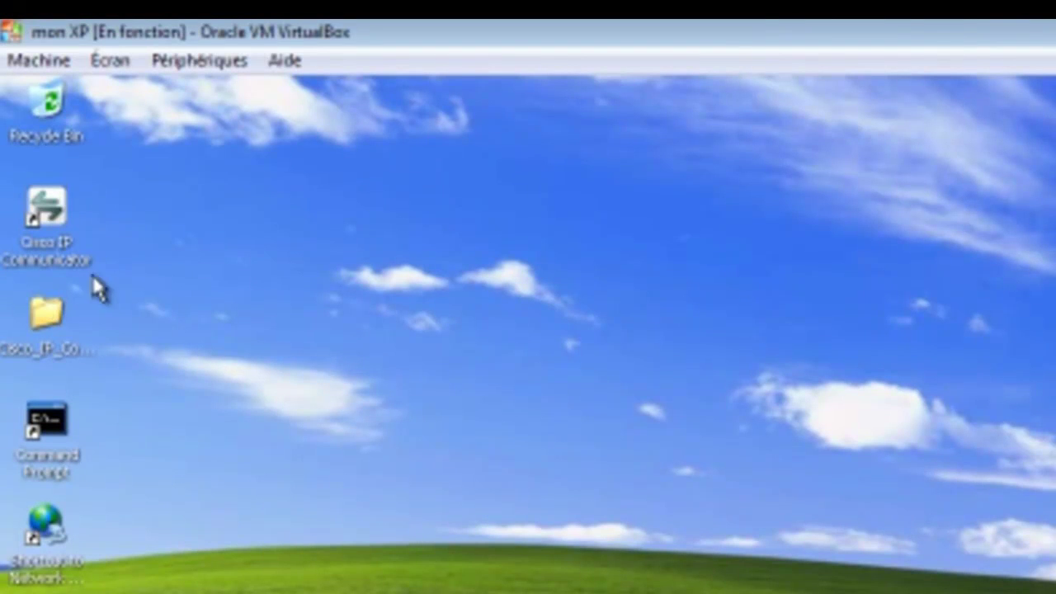
- Switch to the mon XP virtual machine and launch Cisco IP Communicator from its desktop
click(51, 222)
double_click(52, 221)
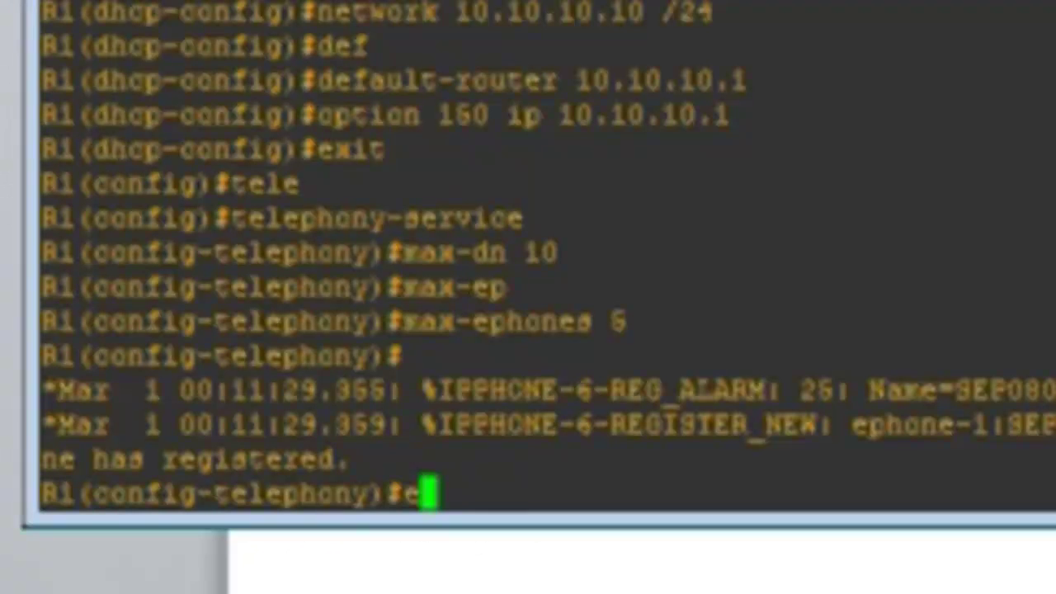
- Back in the R1 console, exit the telephony-service configuration and create ephone-dn 1 with number 3001
text(xit)
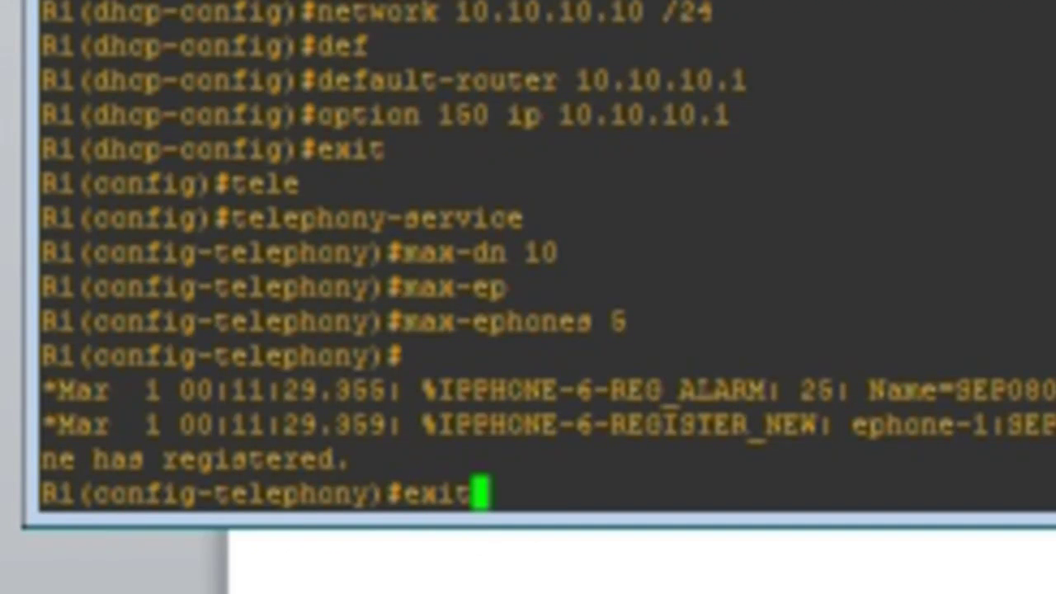
key(Return)
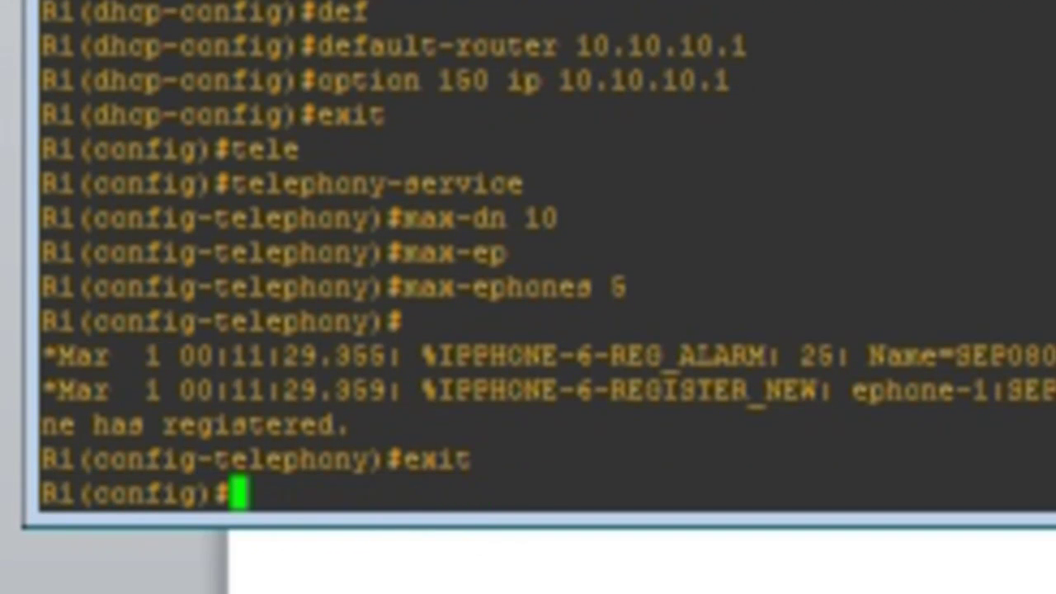
text(eph)
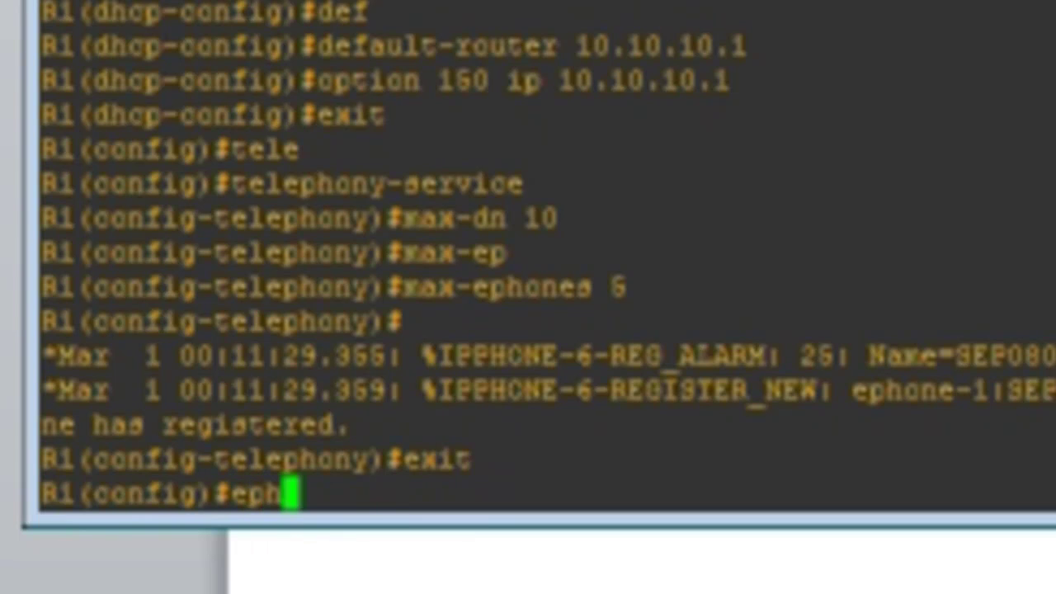
text(one)
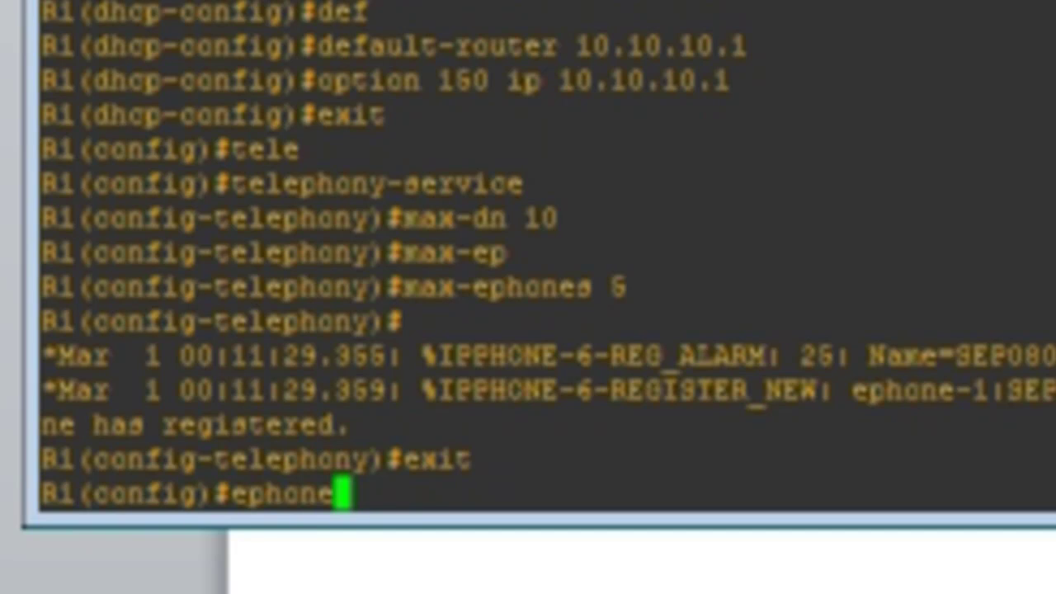
text(-dn )
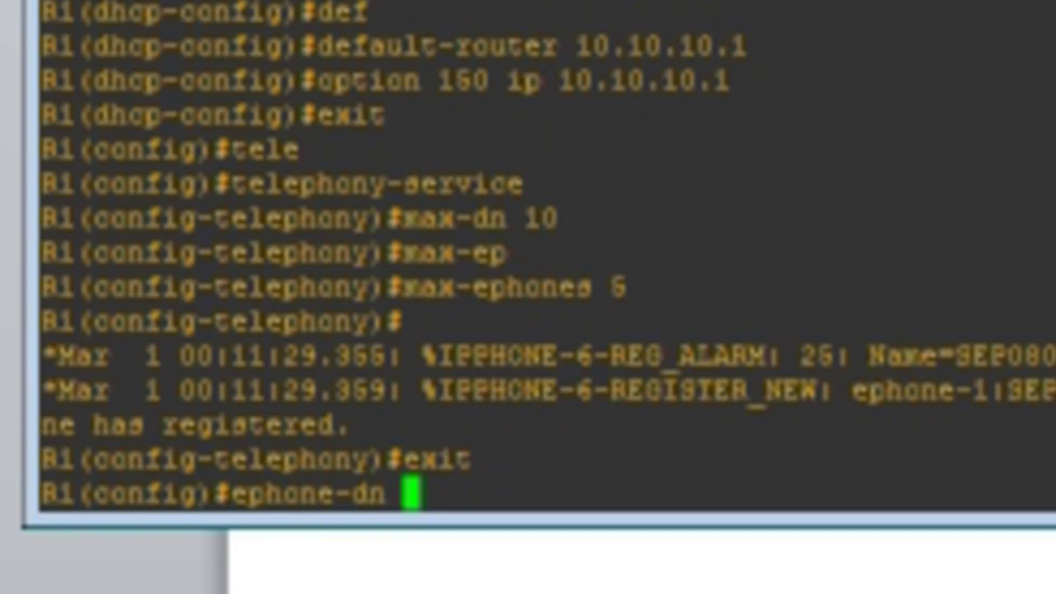
text(1)
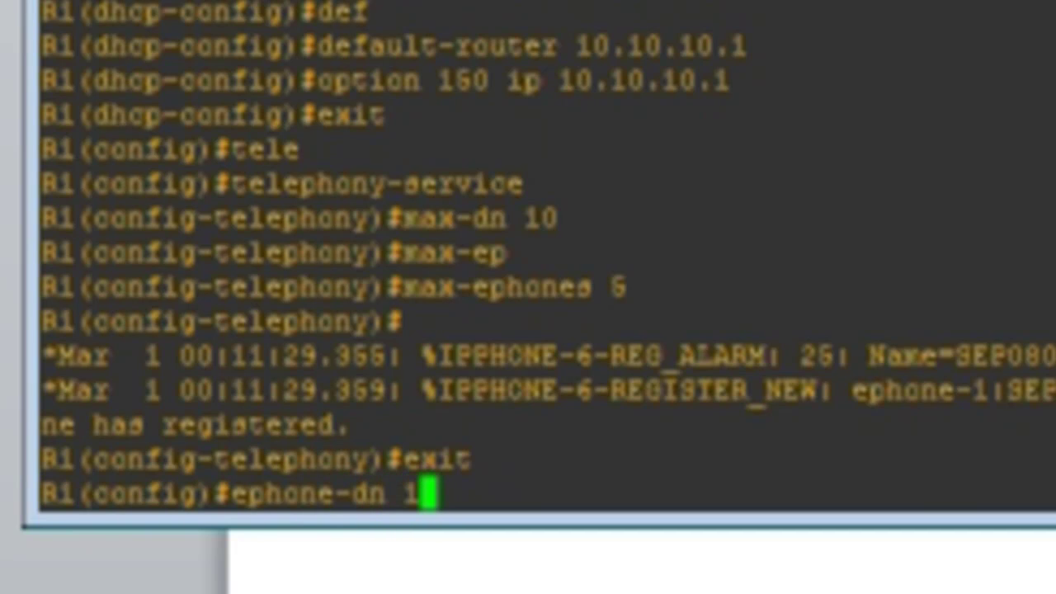
key(Return)
text(n)
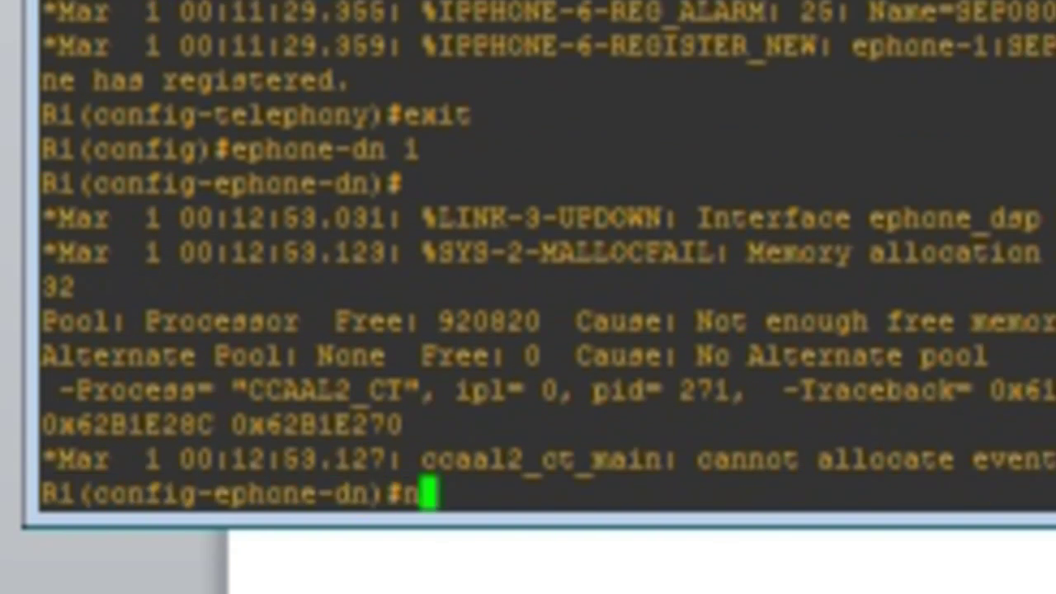
text(umber)
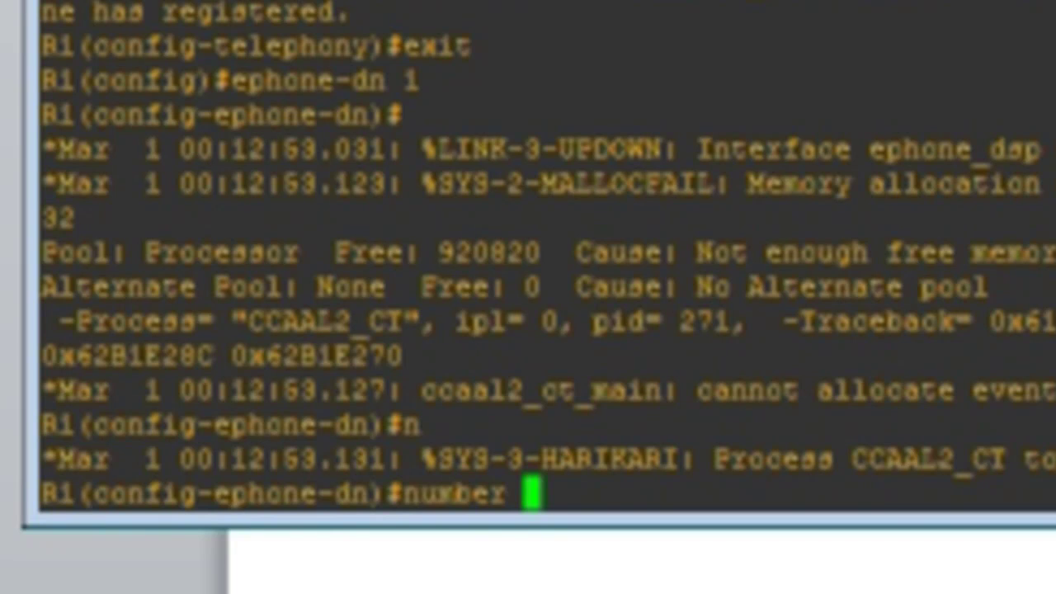
text(3001)
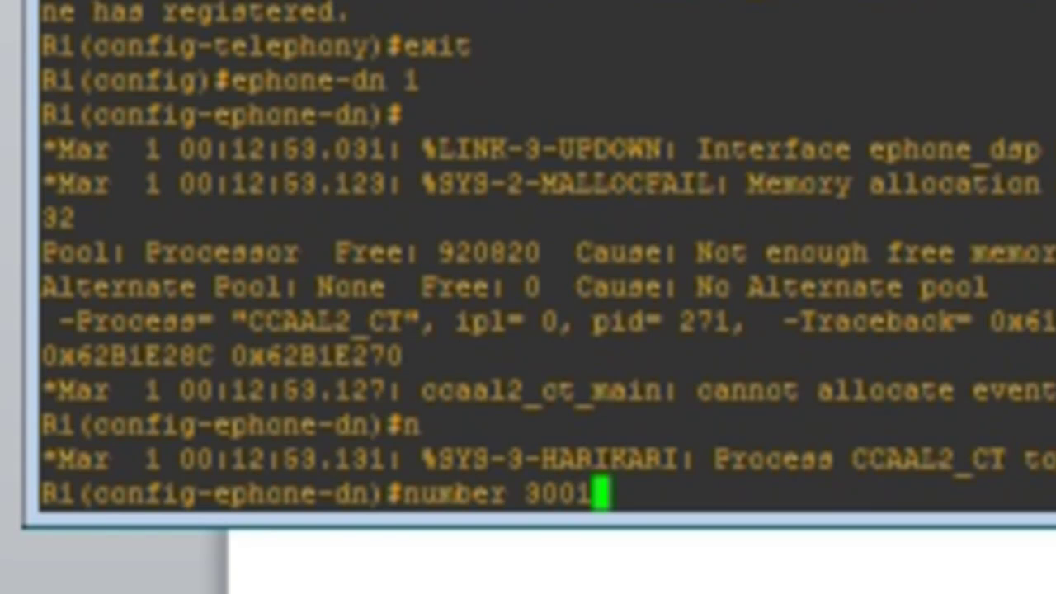
key(Return)
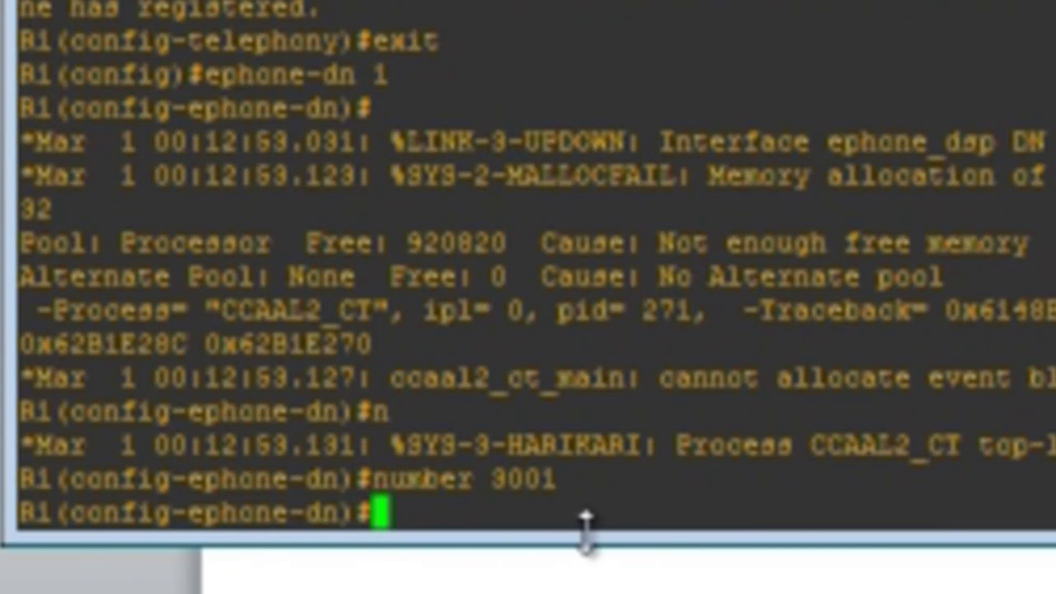
- Display R1's ephone registrations with do sh ephone to find the softphone's MAC address
text(do )
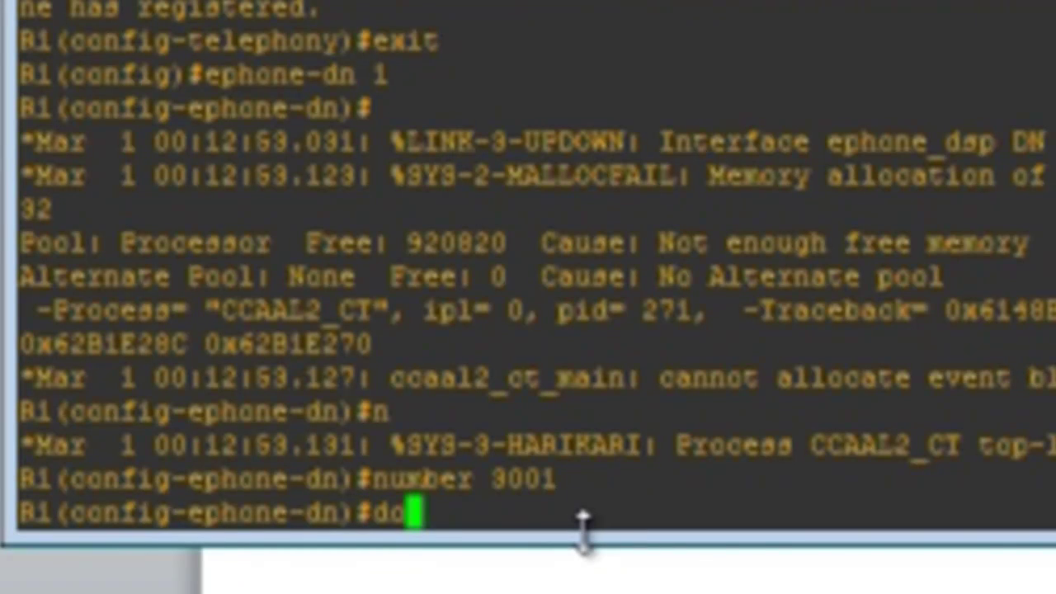
text(sh)
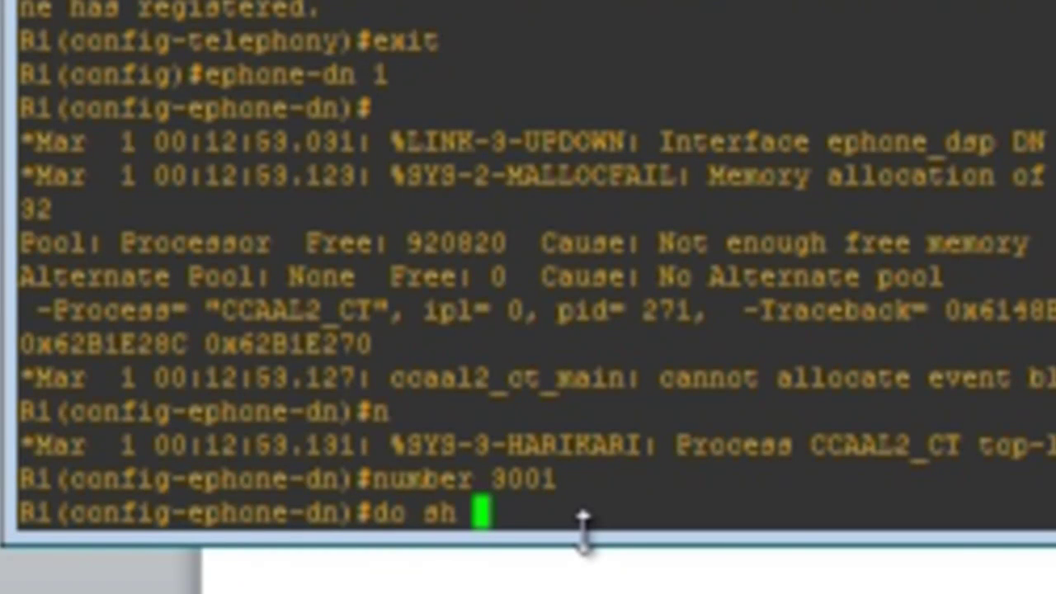
text( ephone)
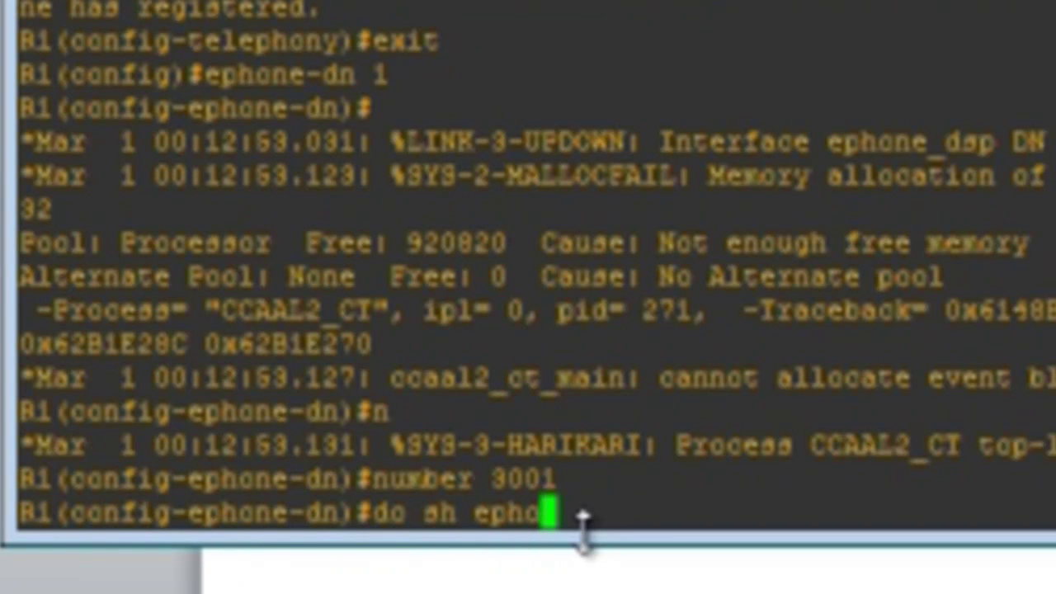
key(Return)
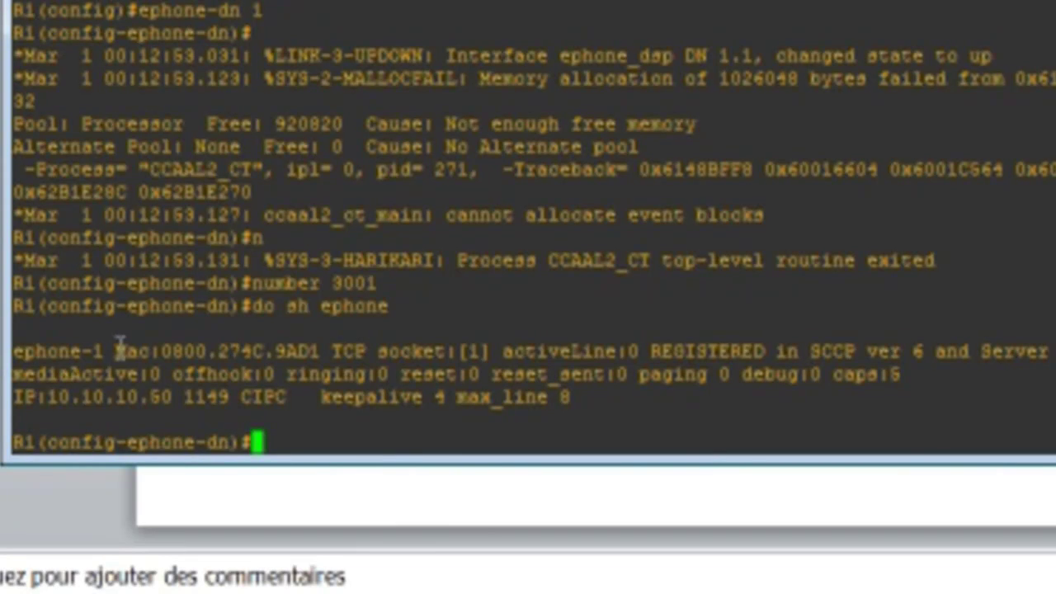
- Exit the ephone-dn configuration, enter ephone 1 and set its mac-address to 0800.274C.9AD1, copied from the sh ephone output
text(exit)
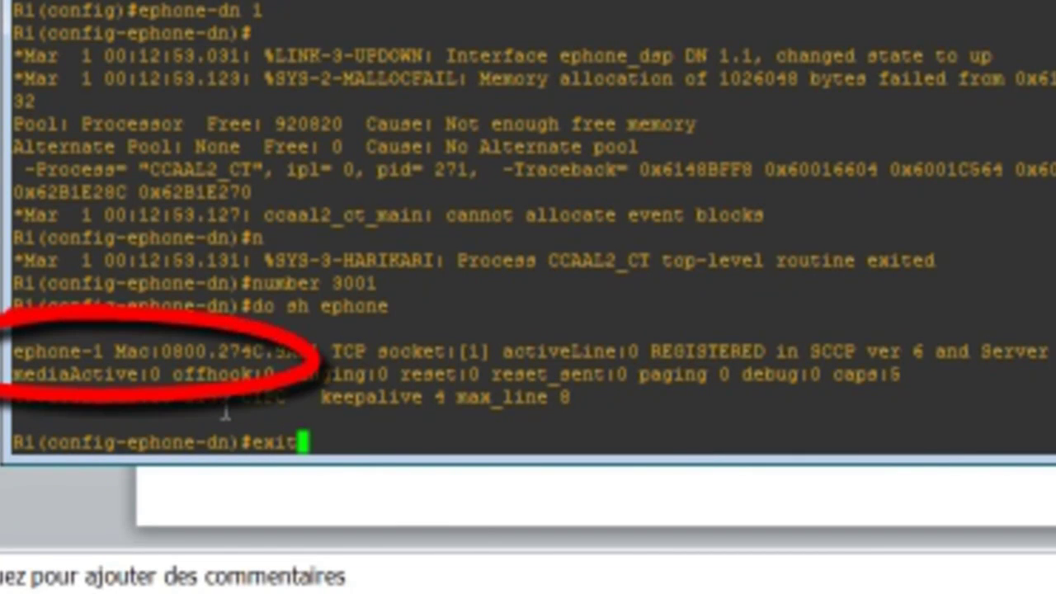
key(Return)
text(epho)
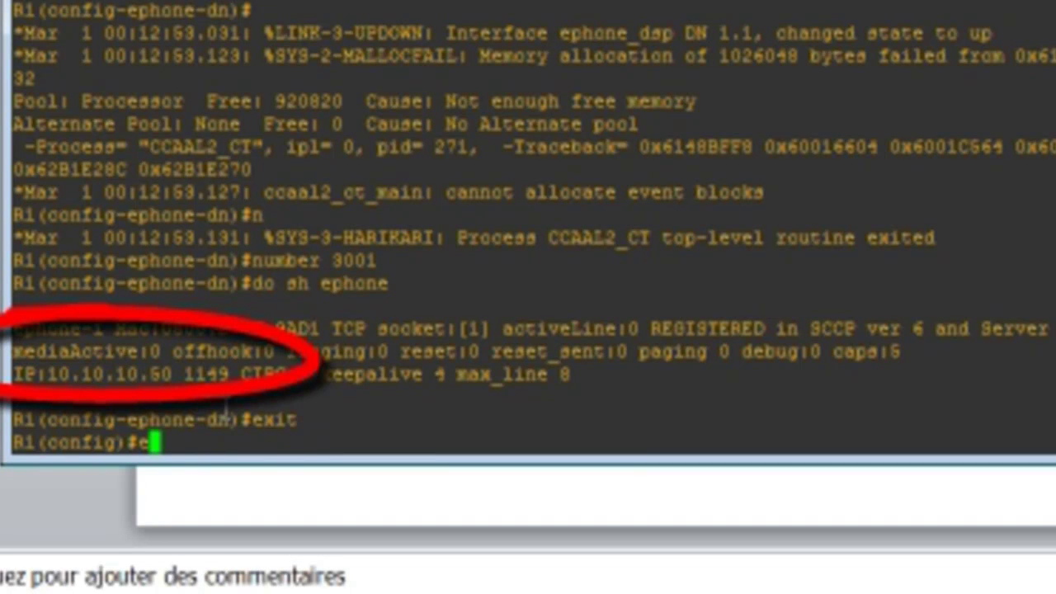
text(ne 1)
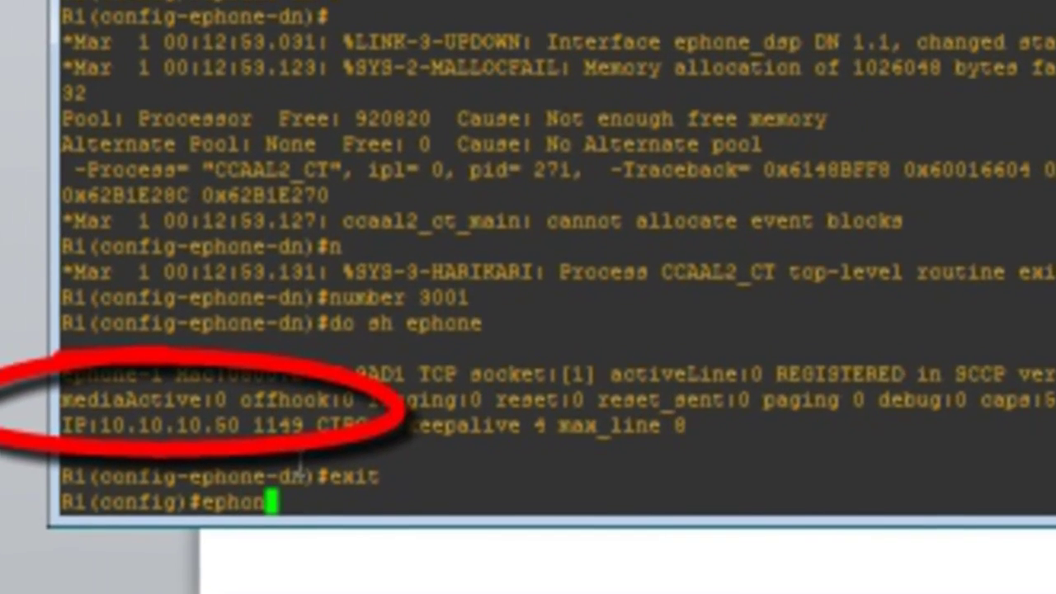
key(Return)
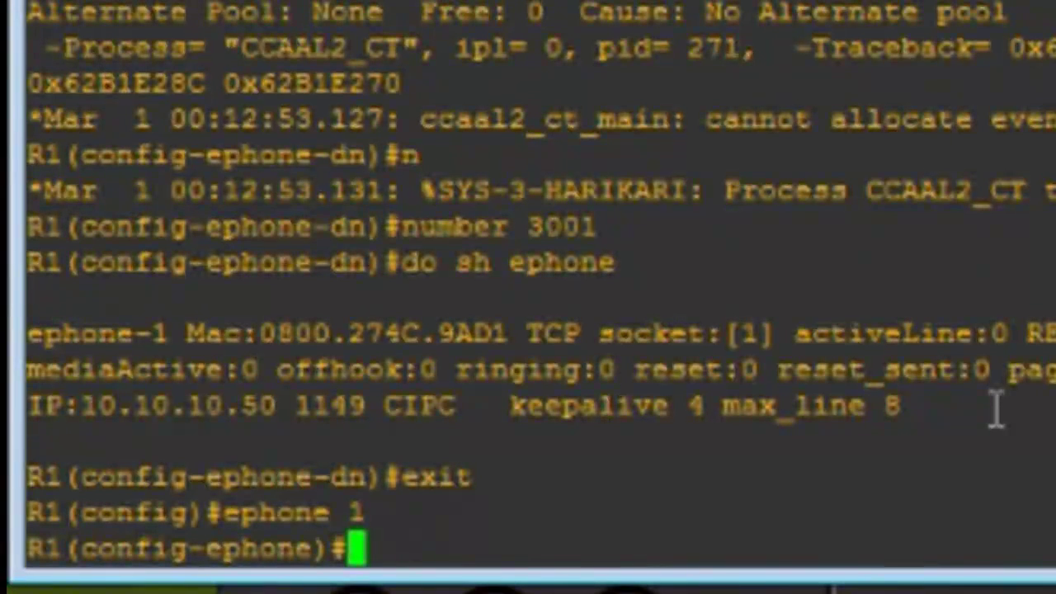
text(mac)
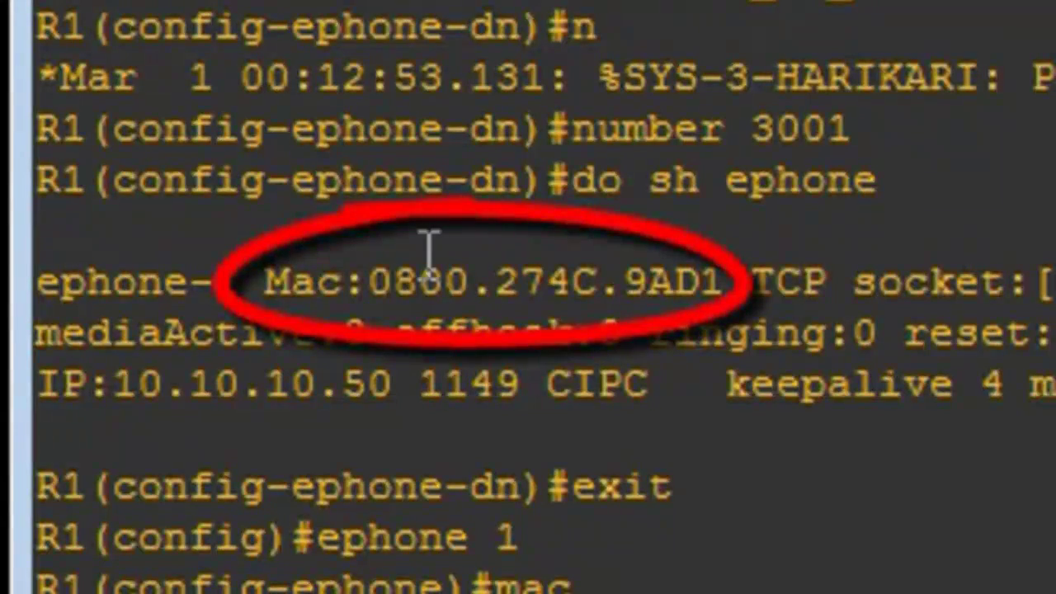
drag(379, 280, 723, 282)
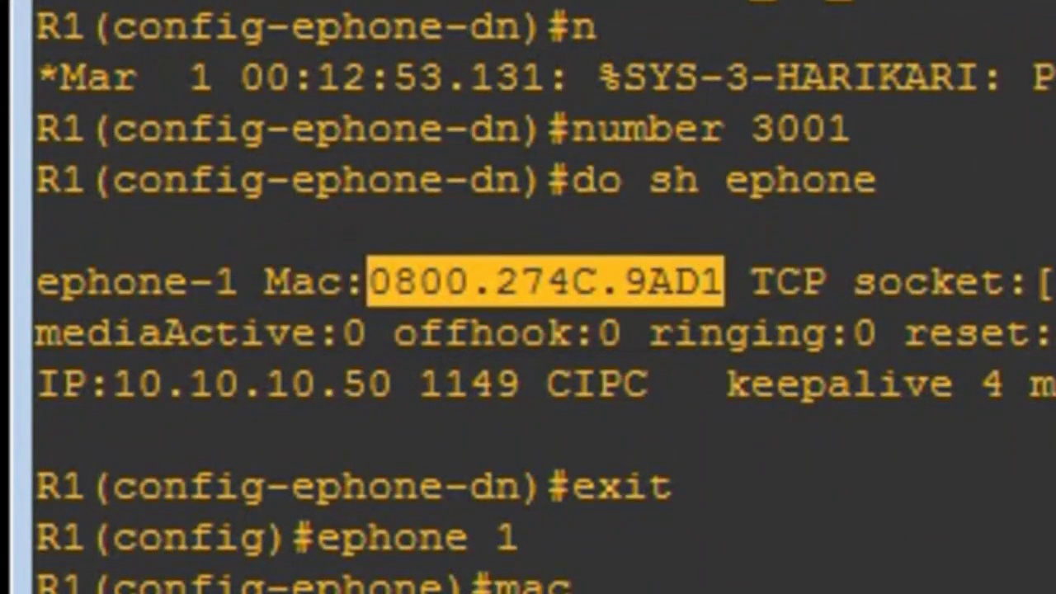
key(ctrl+c)
key(ctrl+v)
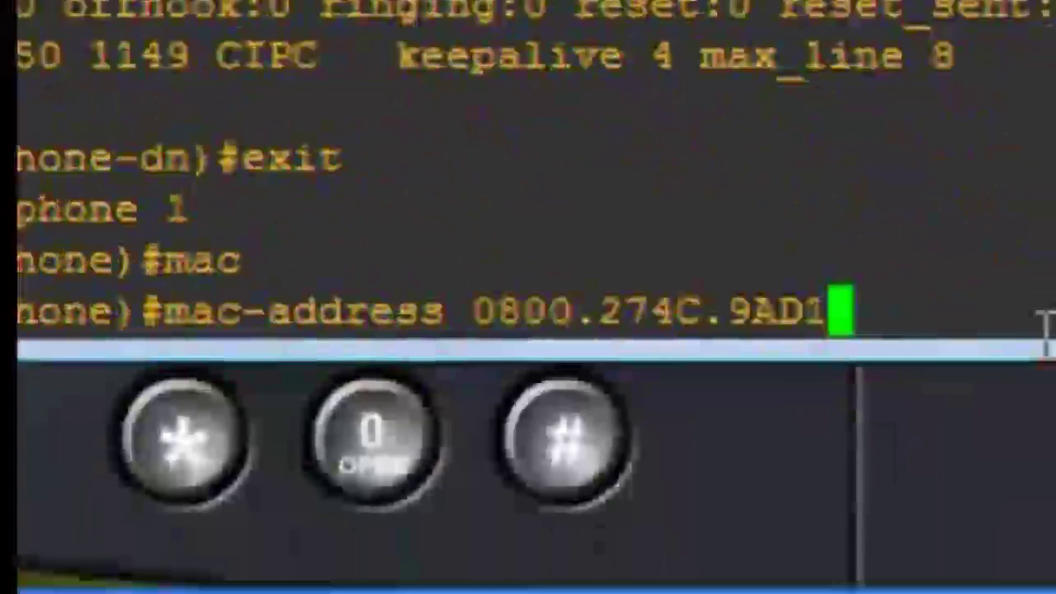
key(Return)
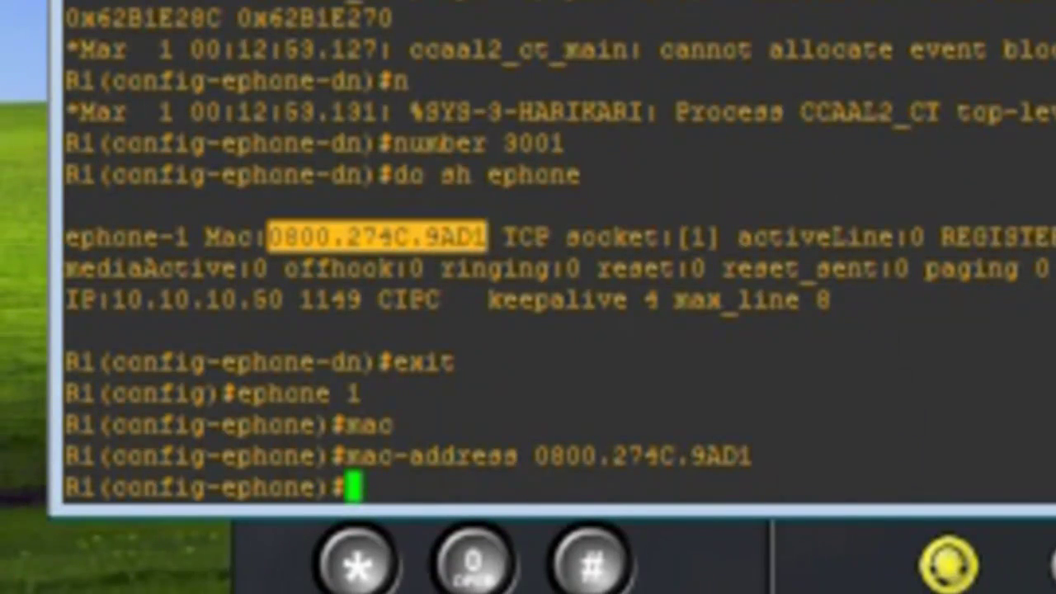
- Map button 1 of ephone 1 to ephone-dn 1 with button 1:1
text(butt)
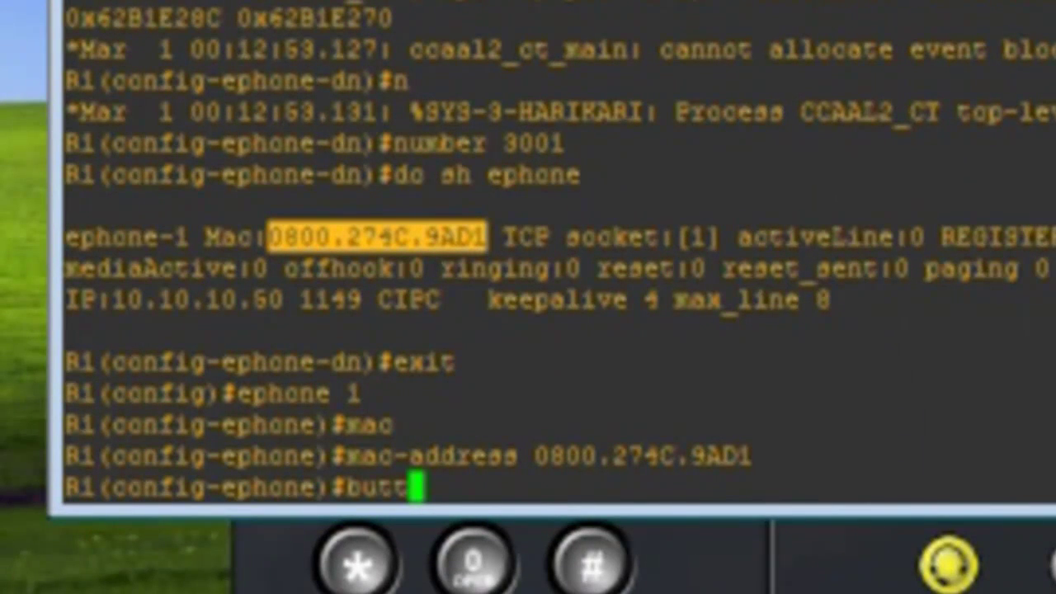
key(Tab)
text(1)
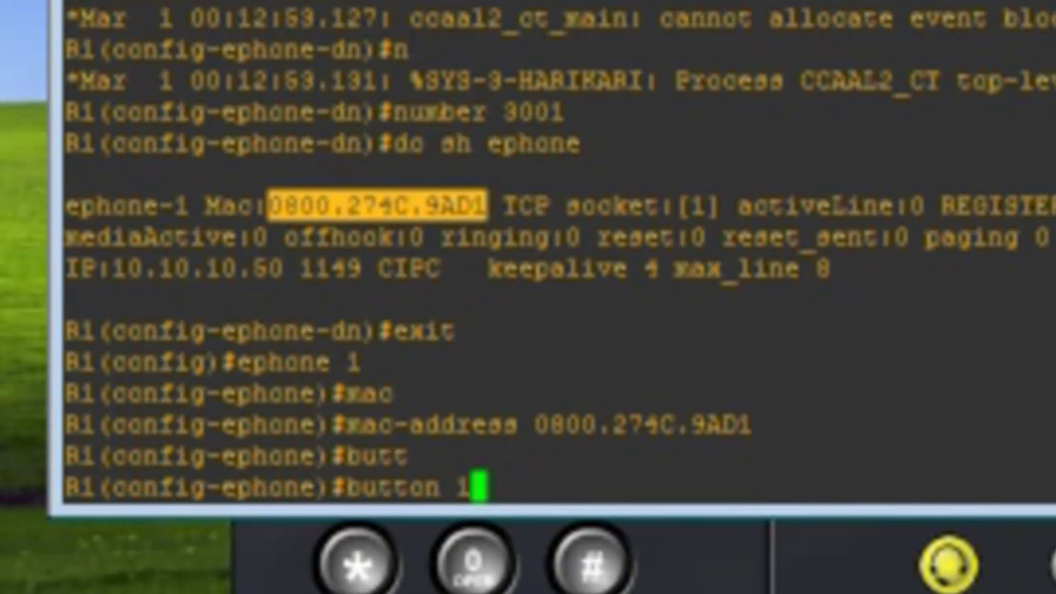
text(:1)
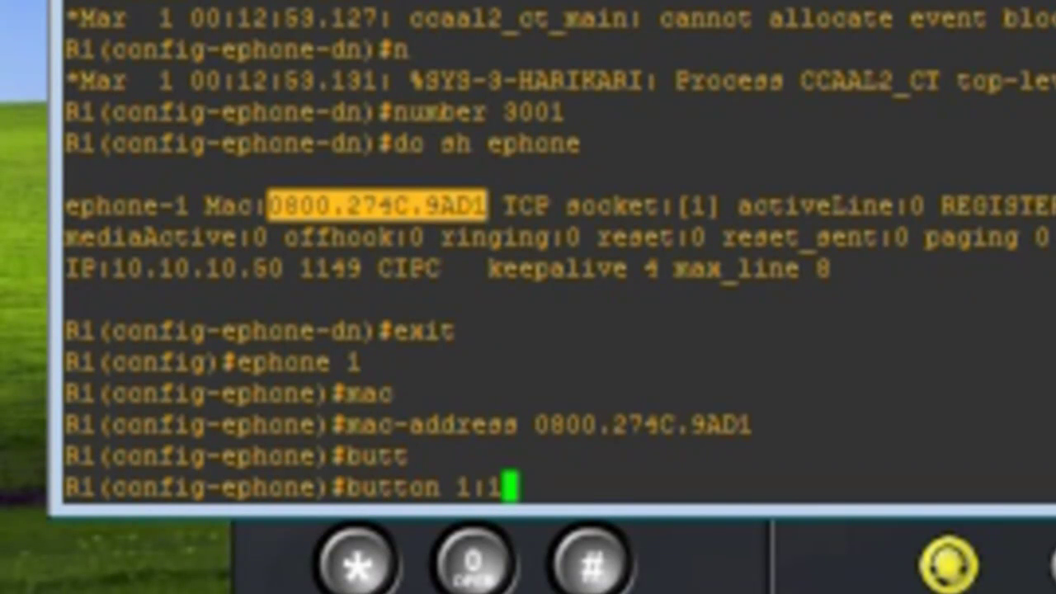
key(Return)
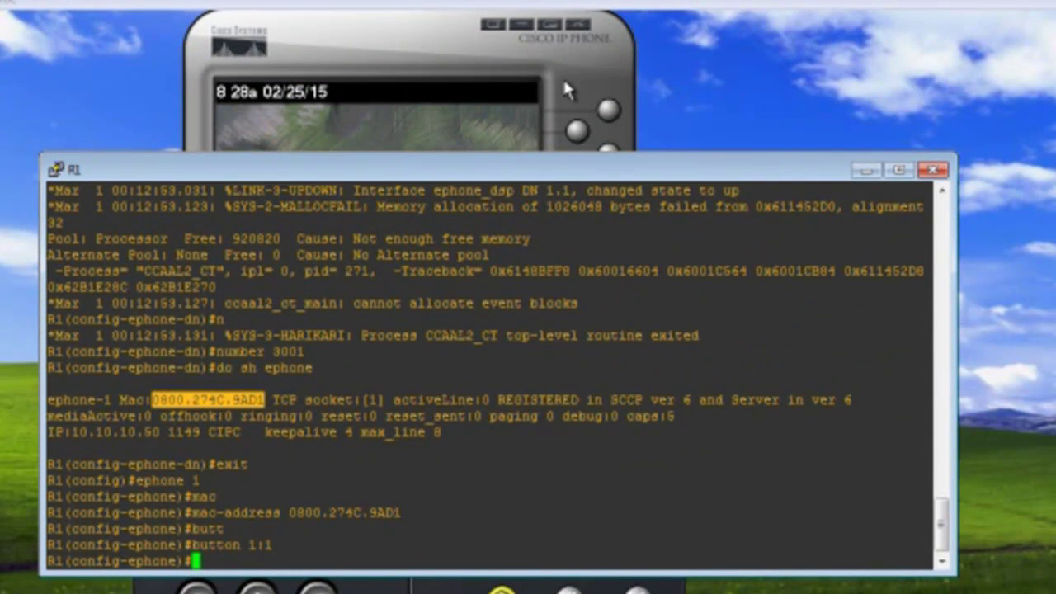
- Reset ephone 1 and minimize the R1 console to reveal the Cisco IP Communicator phone
text(eset)
key(Return)
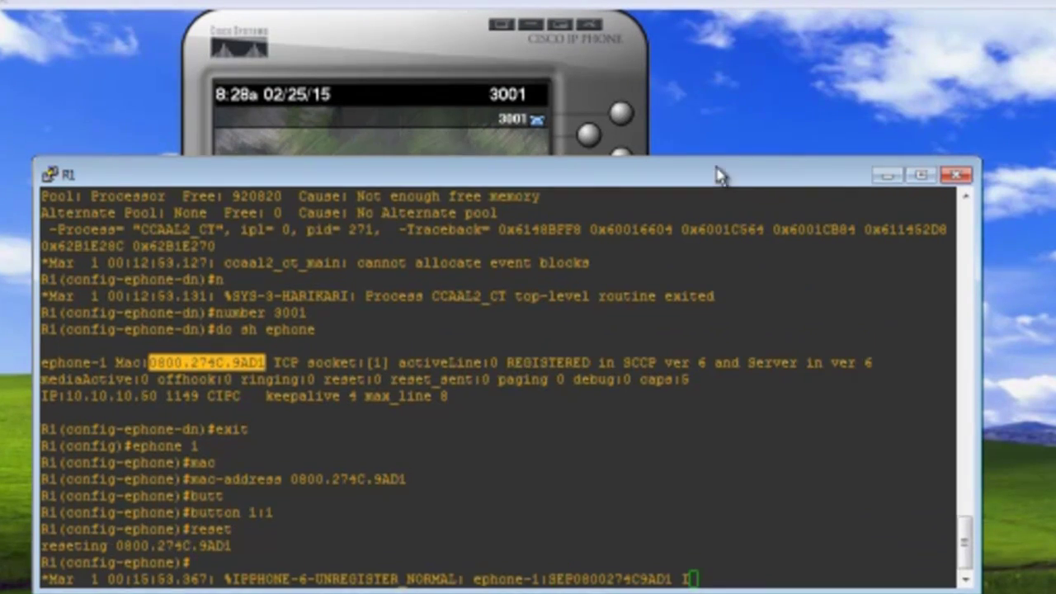
click(865, 170)
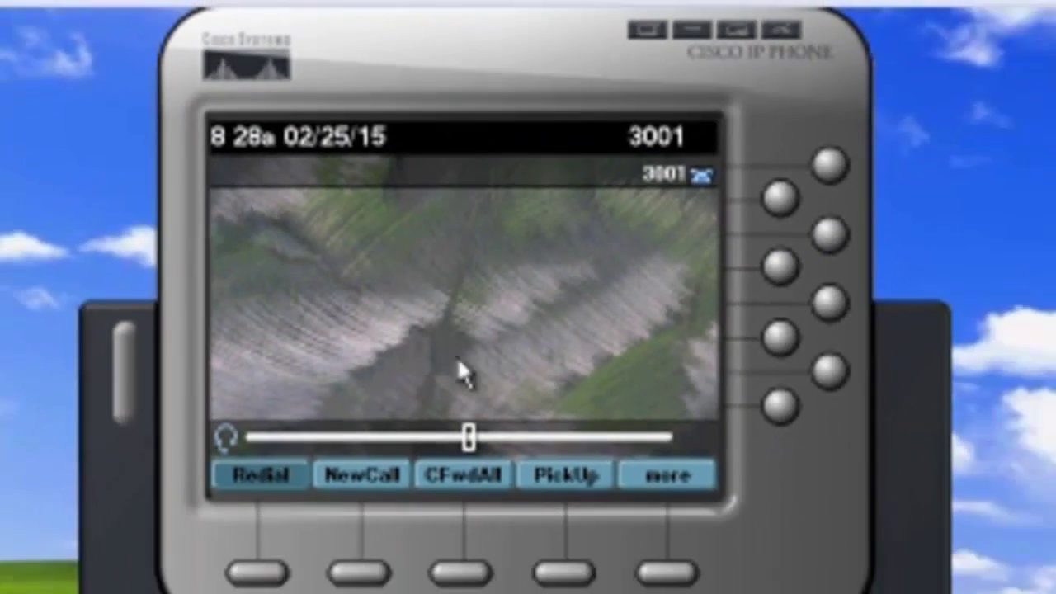